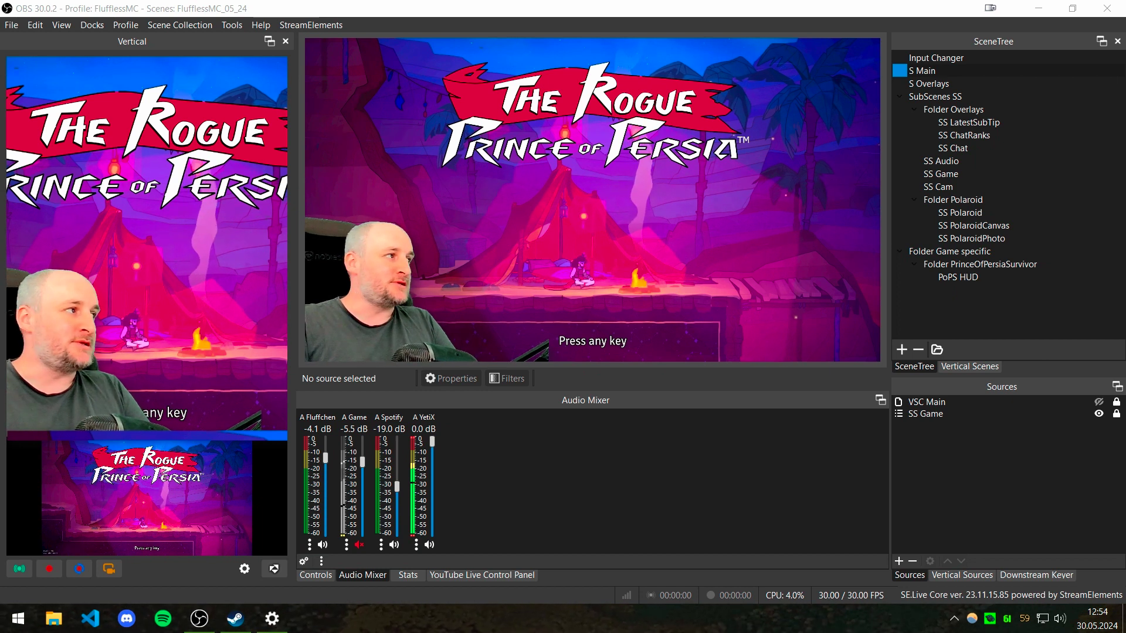
# Switch to the SS PolaroidPhoto scene in the Polaroid folder and review the white gradient's properties.
pyautogui.click(272, 619)
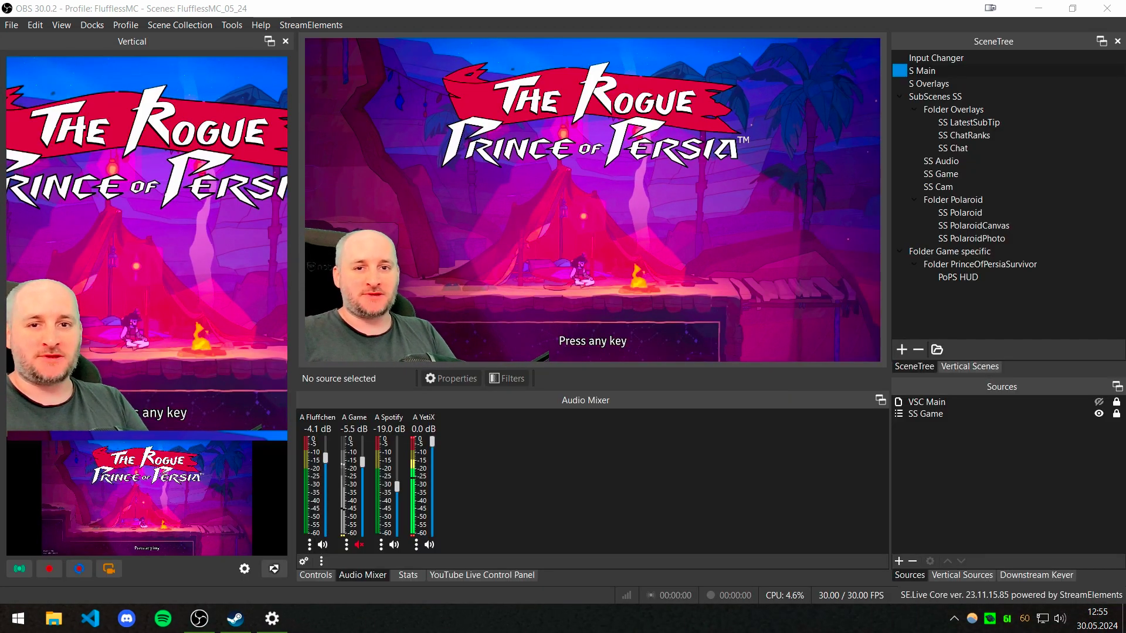
pyautogui.click(988, 202)
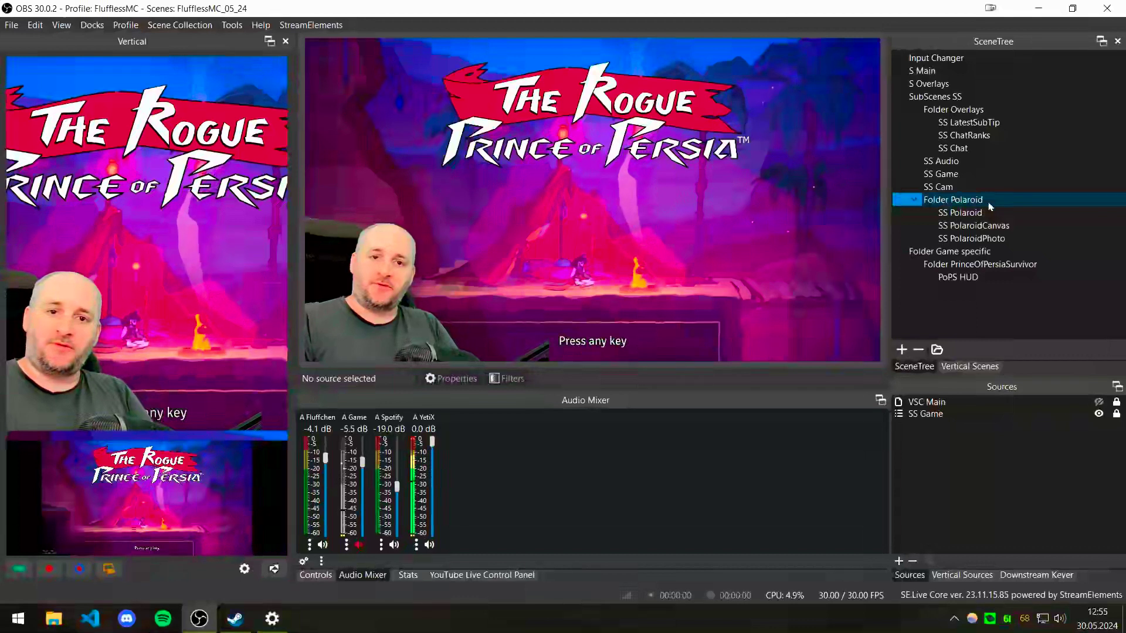
pyautogui.click(1003, 239)
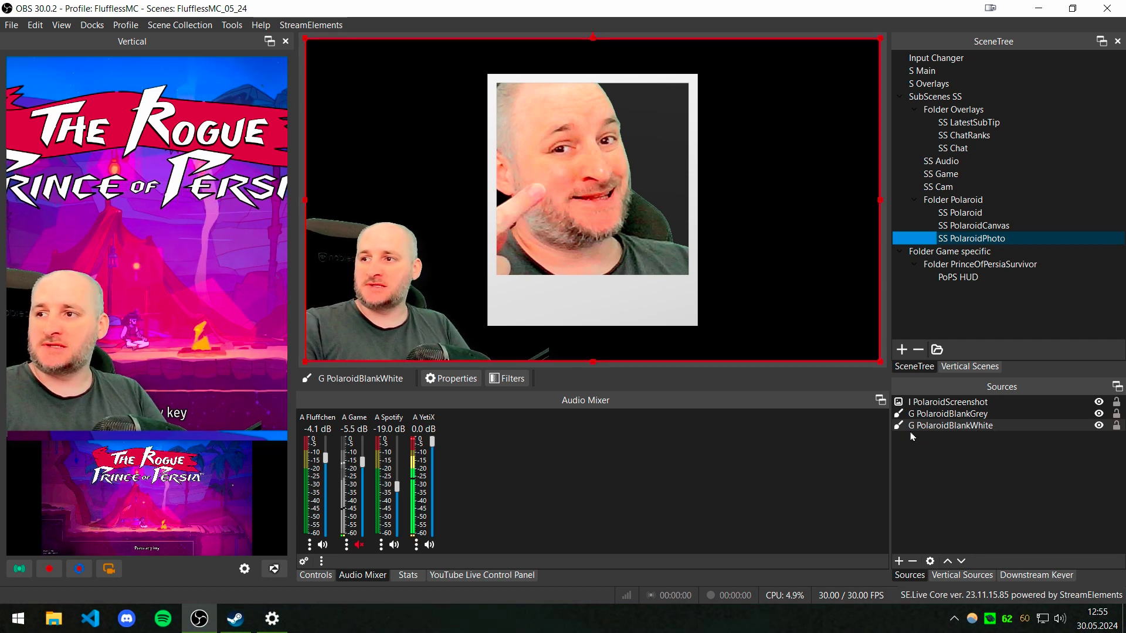
pyautogui.click(901, 561)
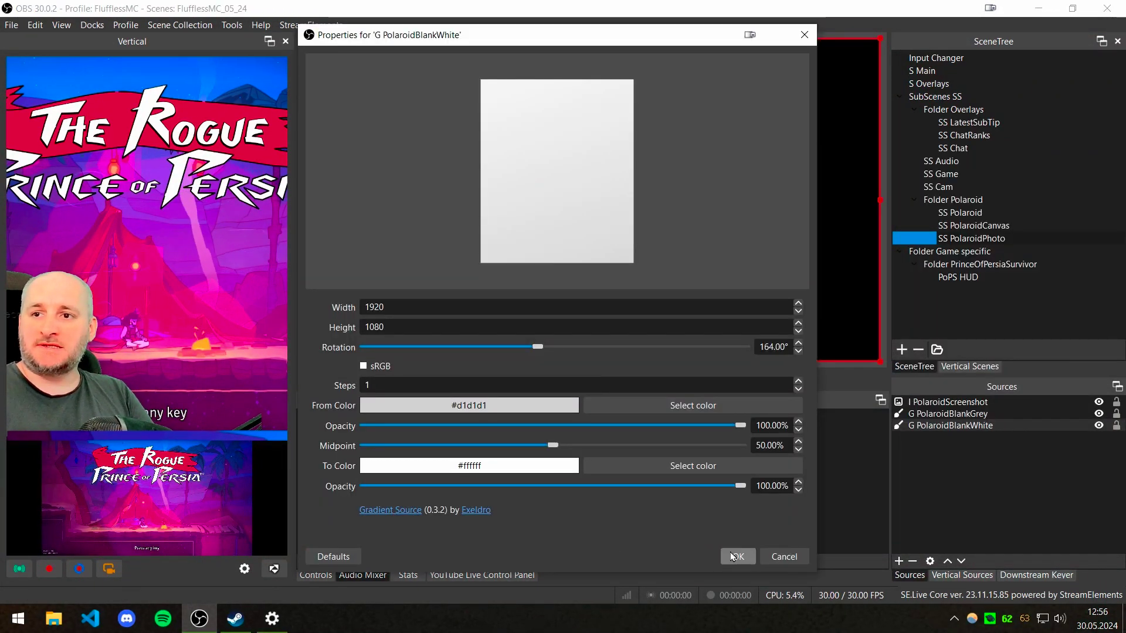
pyautogui.click(737, 556)
# Inspect G PolaroidBlankWhite's filters, including the AM mask at 700×840 px, then close them.
pyautogui.rightClick(939, 424)
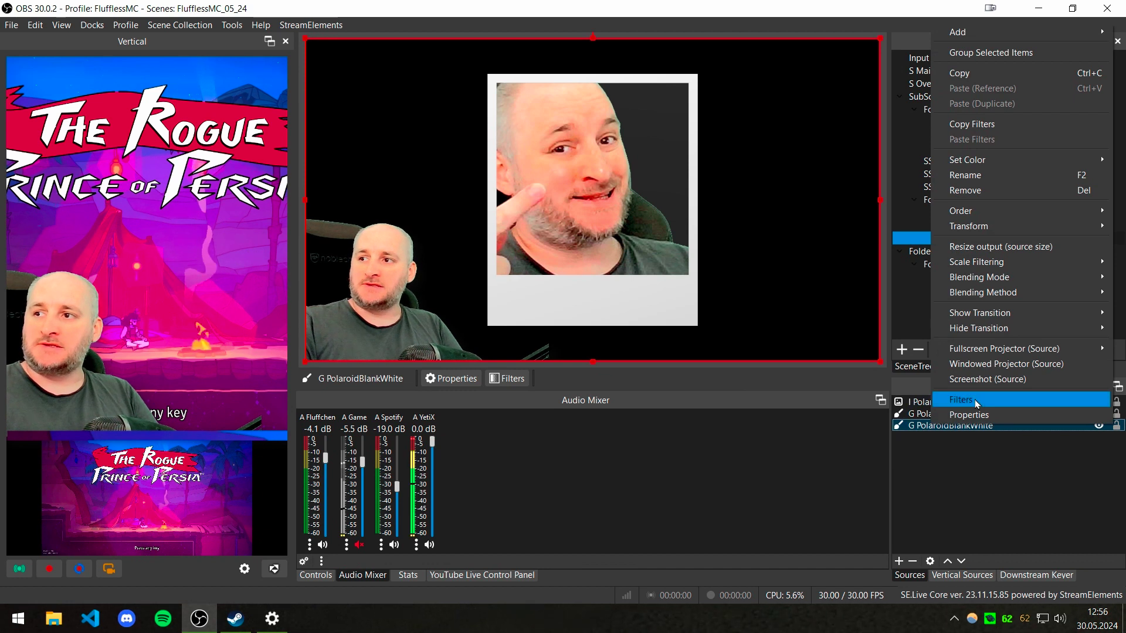
pyautogui.click(972, 400)
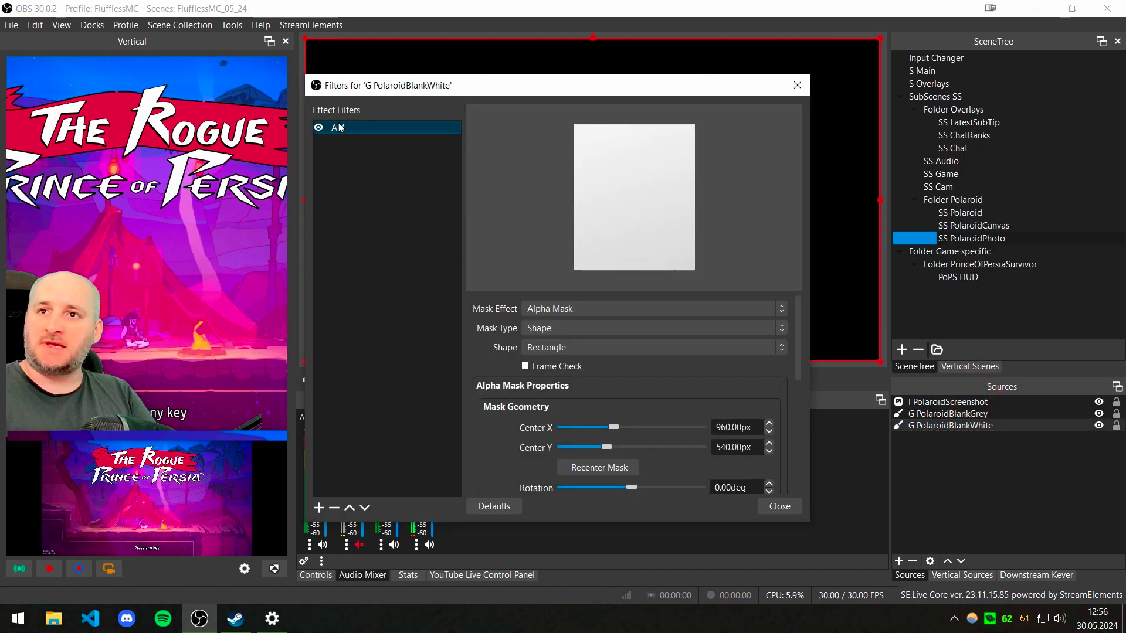
pyautogui.click(319, 507)
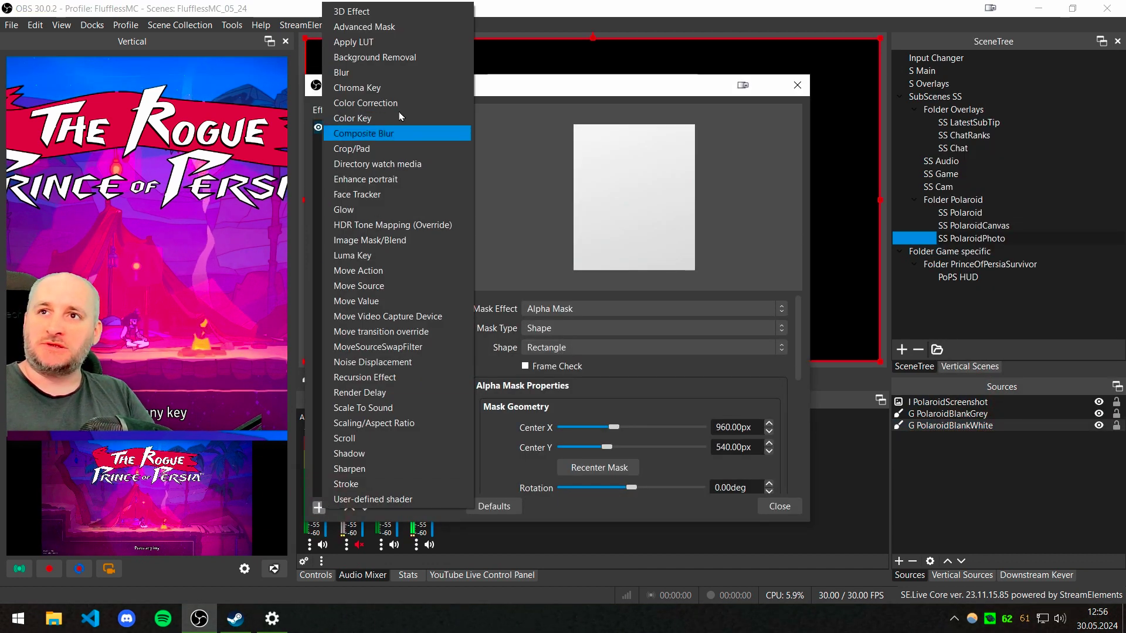
pyautogui.click(420, 27)
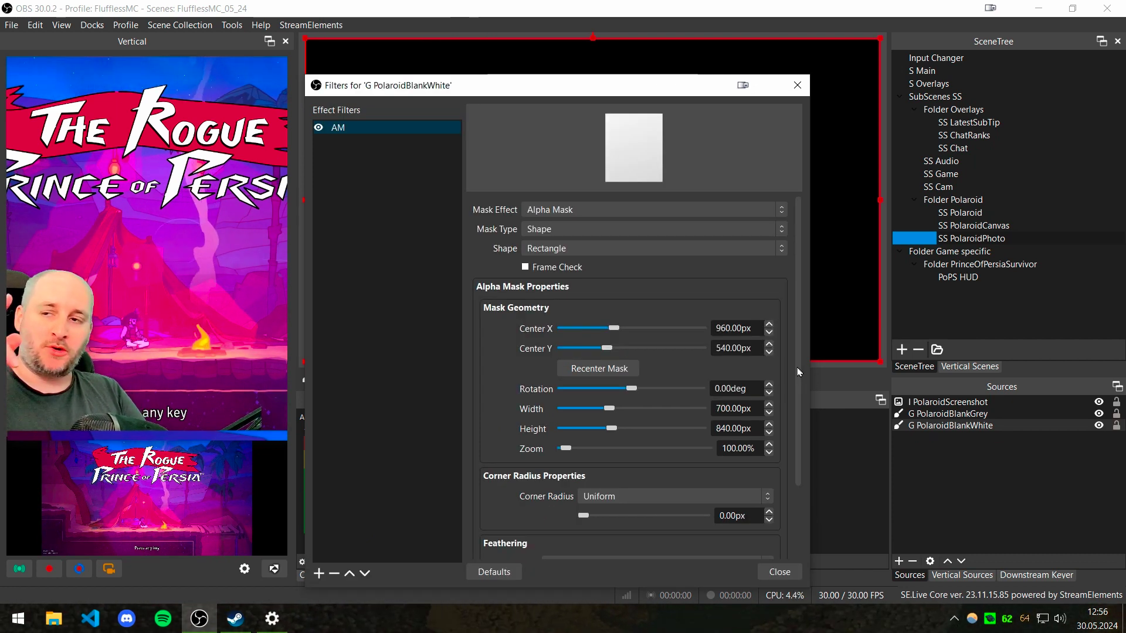
pyautogui.moveTo(798, 371); pyautogui.dragTo(799, 421)
pyautogui.press('Escape')
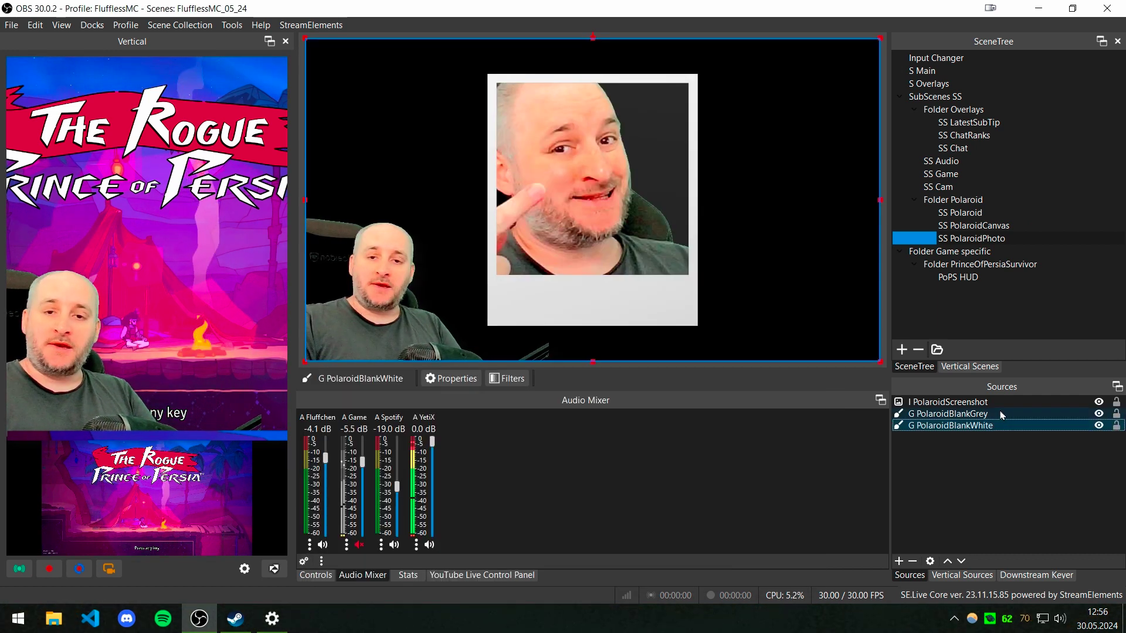
pyautogui.click(899, 562)
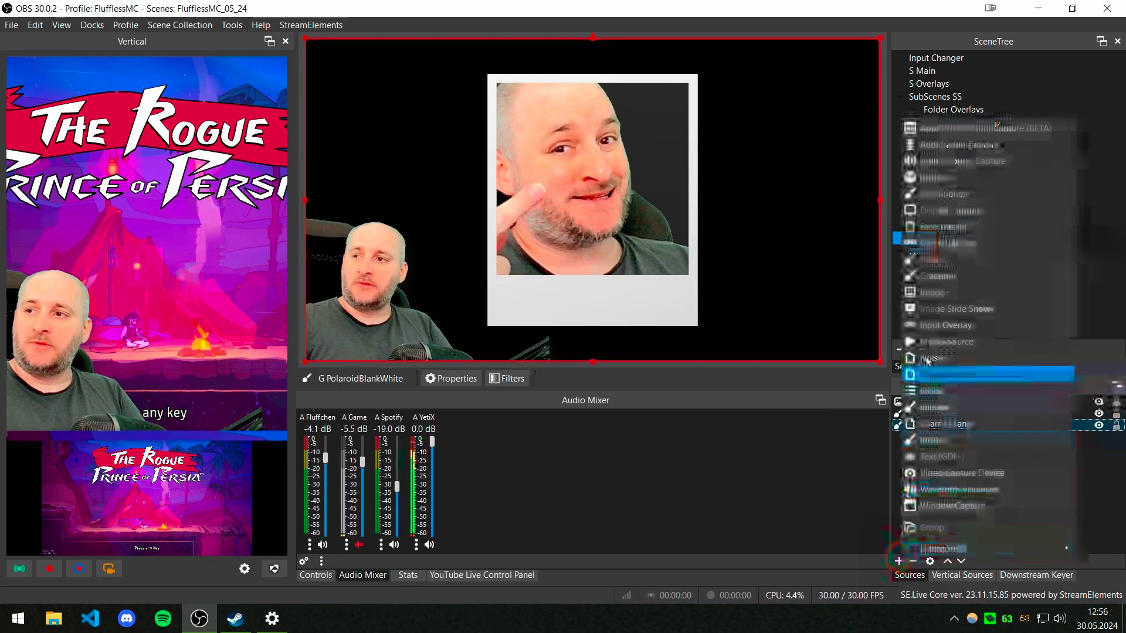
pyautogui.press('Escape')
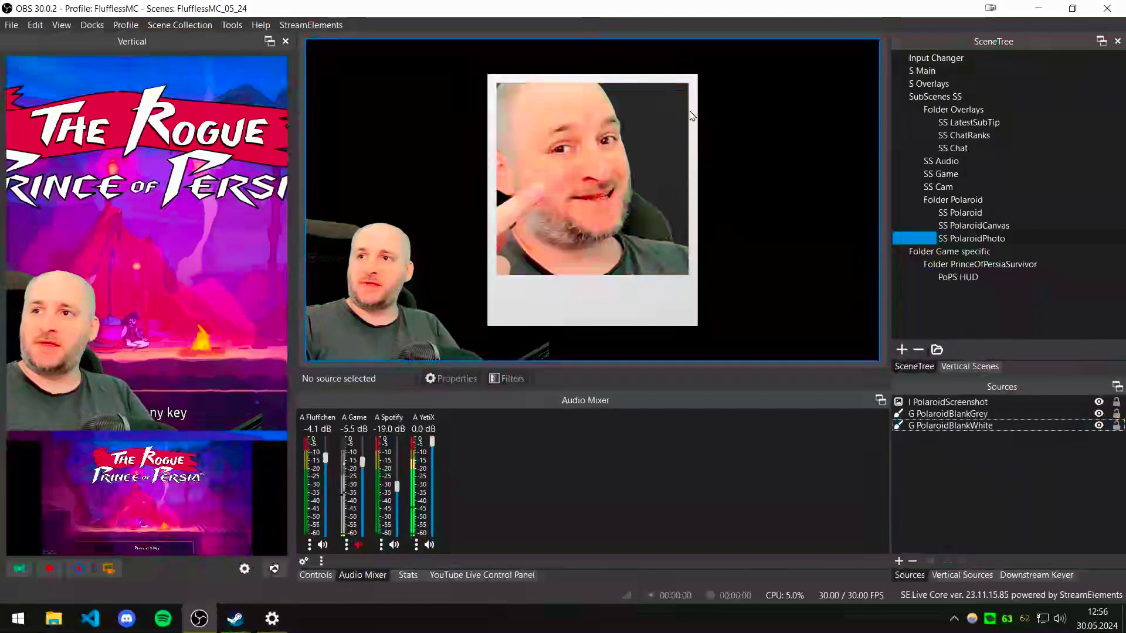
pyautogui.rightClick(1064, 414)
pyautogui.click(999, 384)
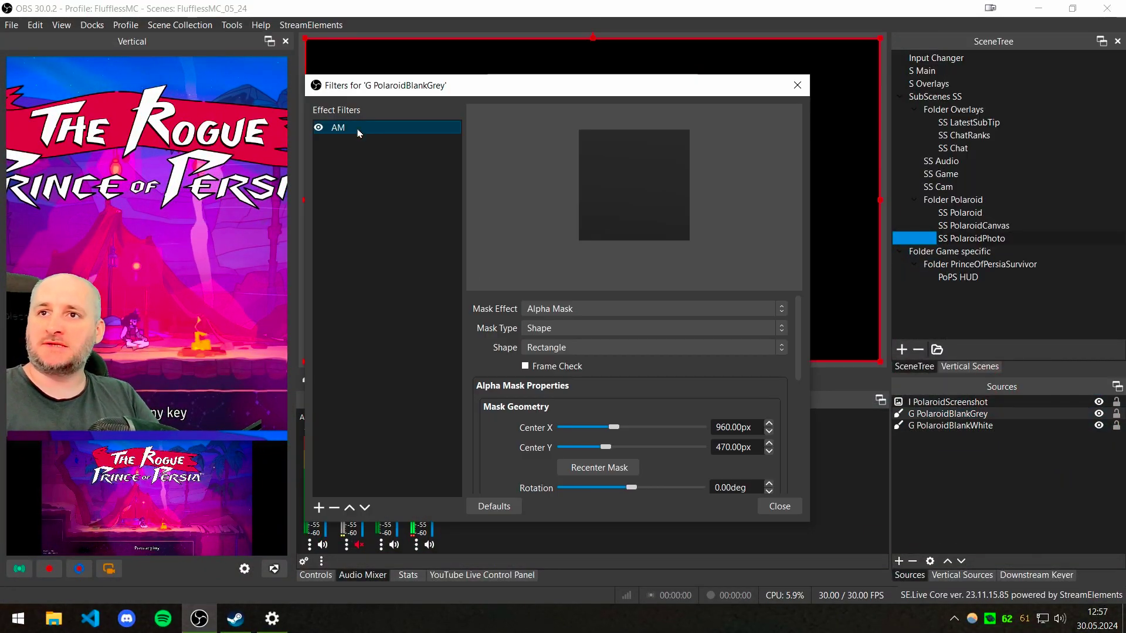
pyautogui.click(326, 508)
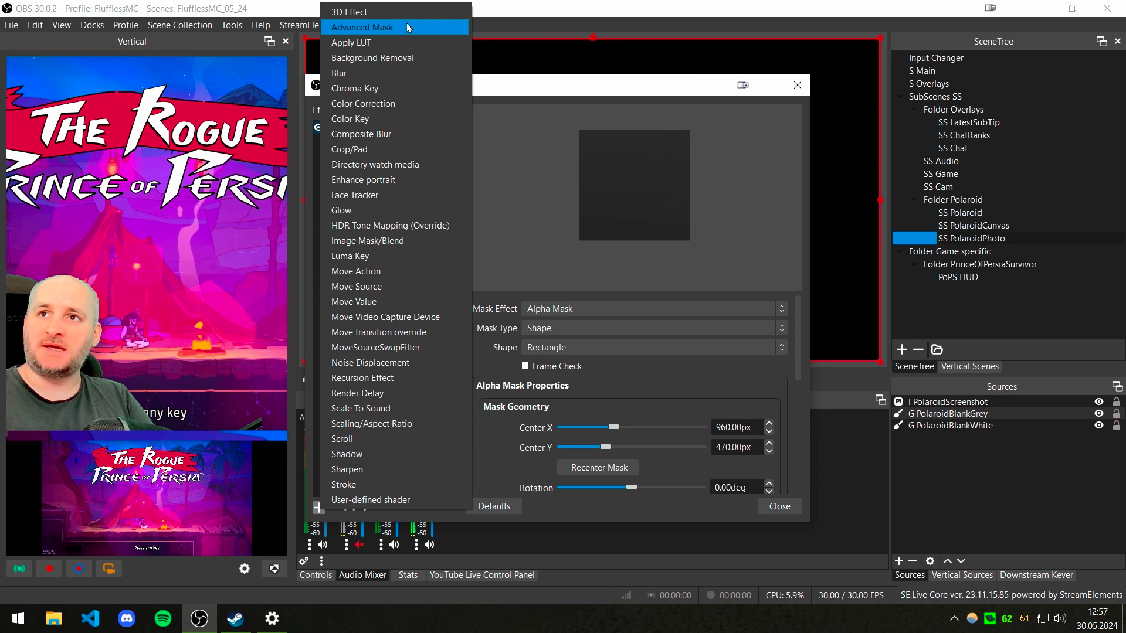
pyautogui.click(784, 294)
pyautogui.moveTo(800, 314); pyautogui.dragTo(802, 356)
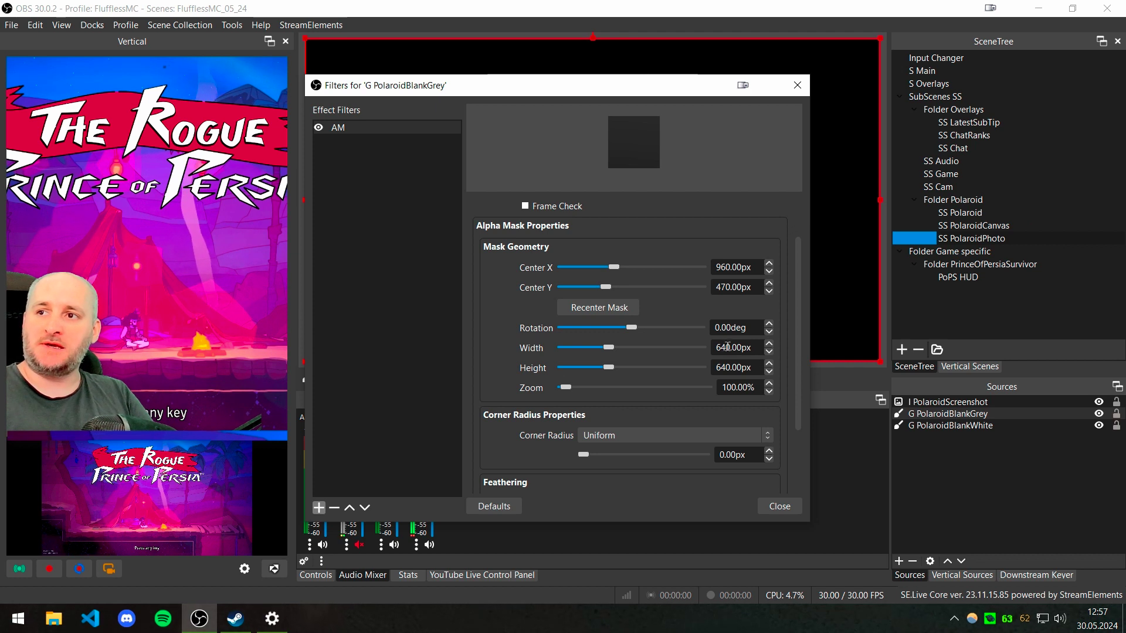
pyautogui.click(786, 508)
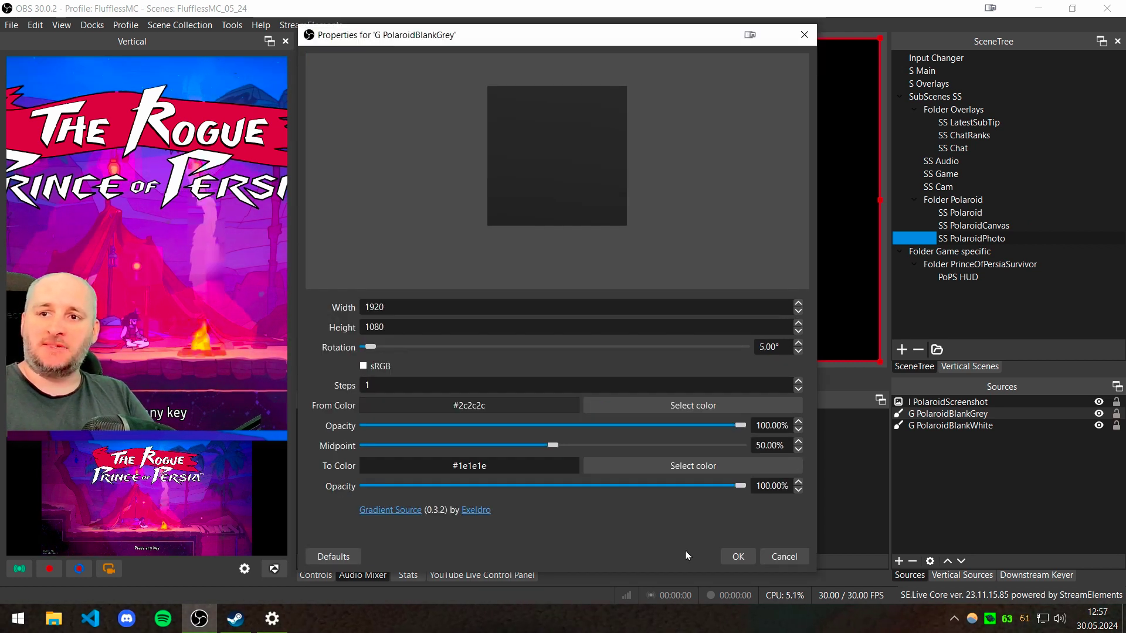
pyautogui.click(737, 557)
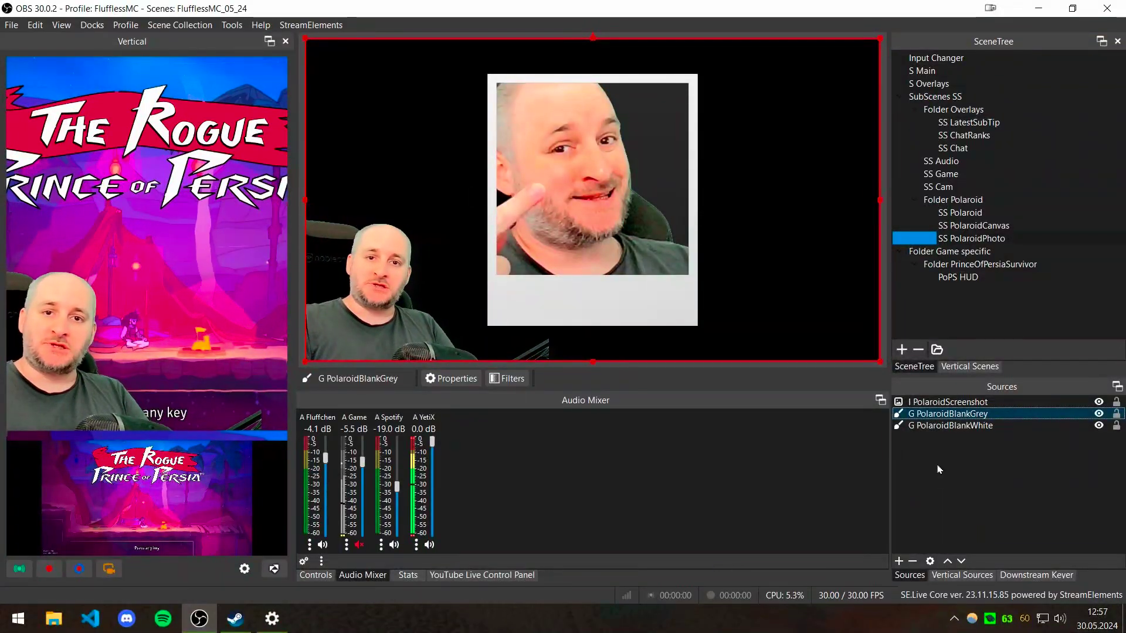
pyautogui.click(900, 562)
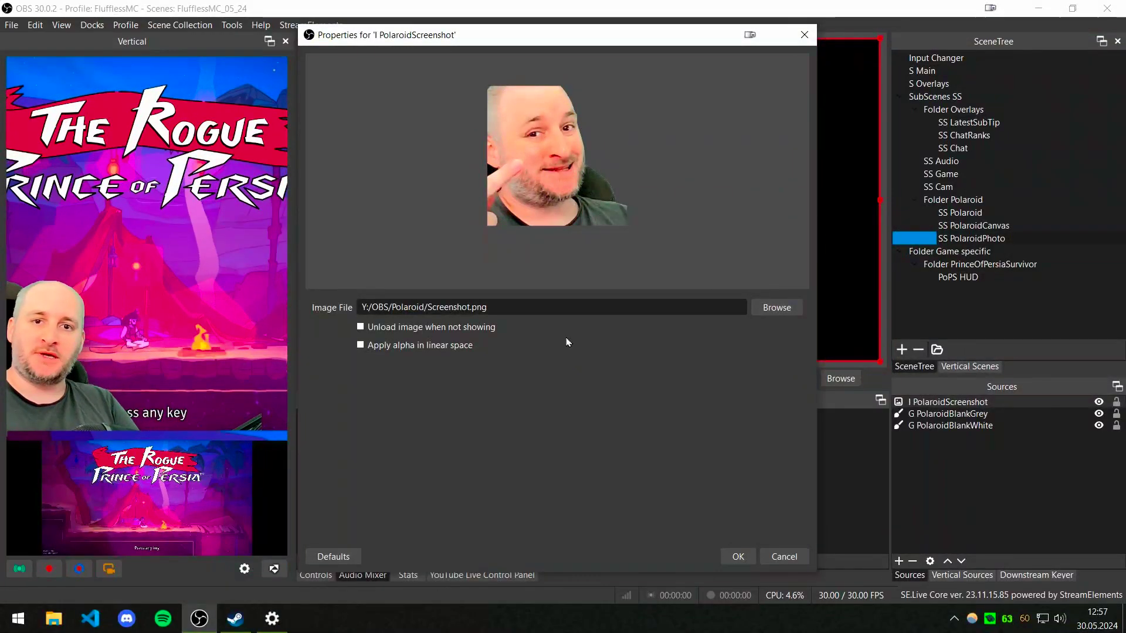
pyautogui.click(739, 556)
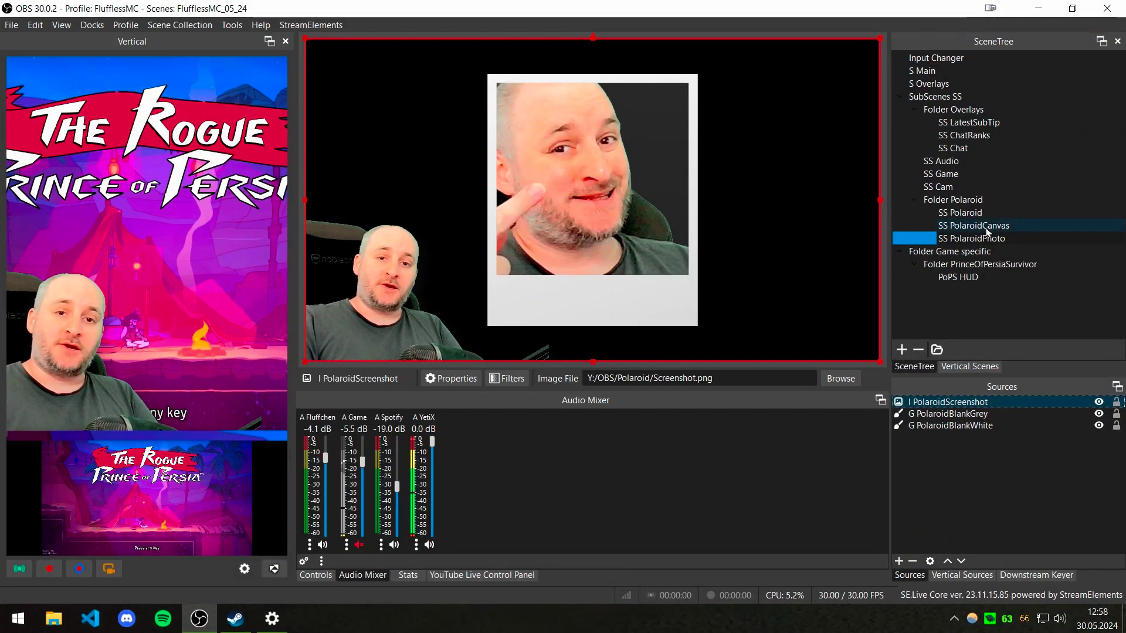
# Switch to the SS PolaroidCanvas scene and browse source types, cancelling a new Source Clone.
pyautogui.click(989, 228)
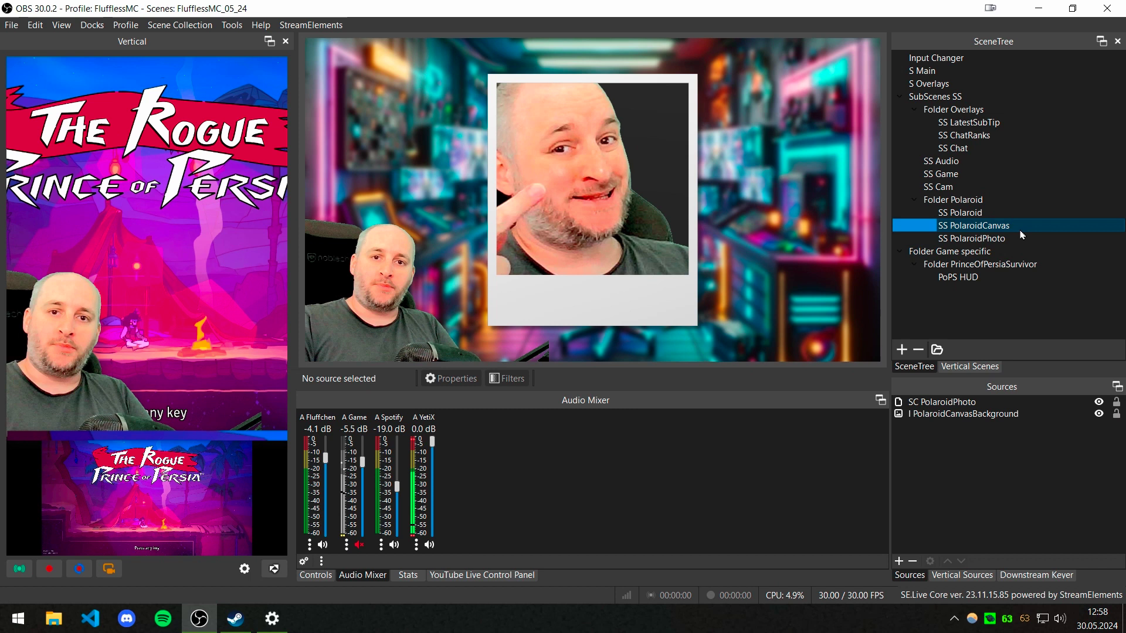
pyautogui.click(899, 563)
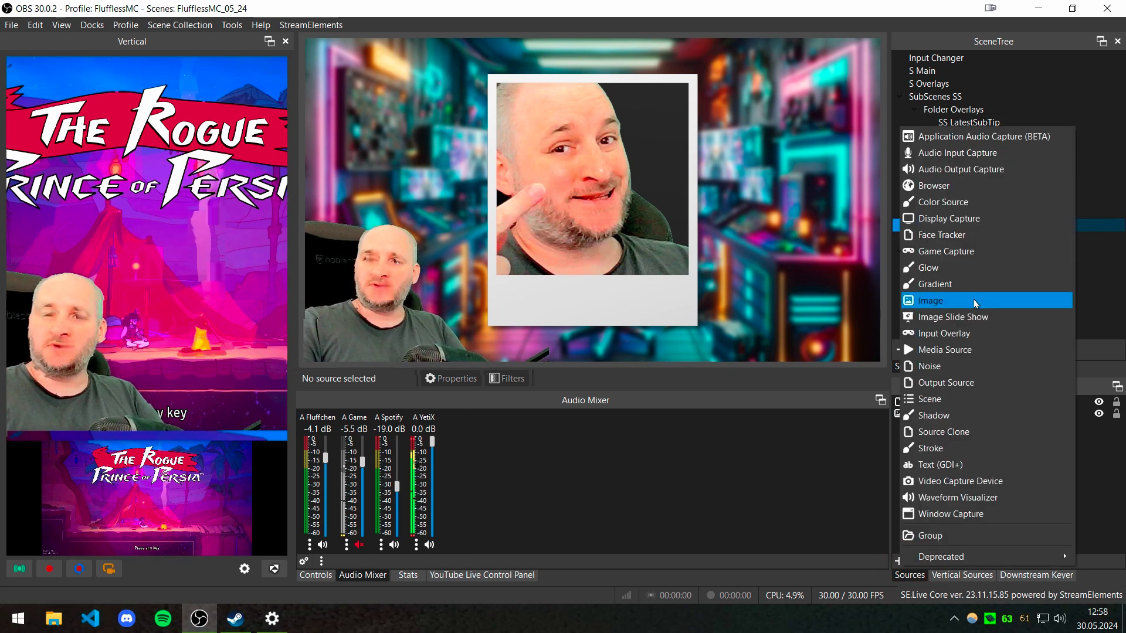
pyautogui.click(1108, 482)
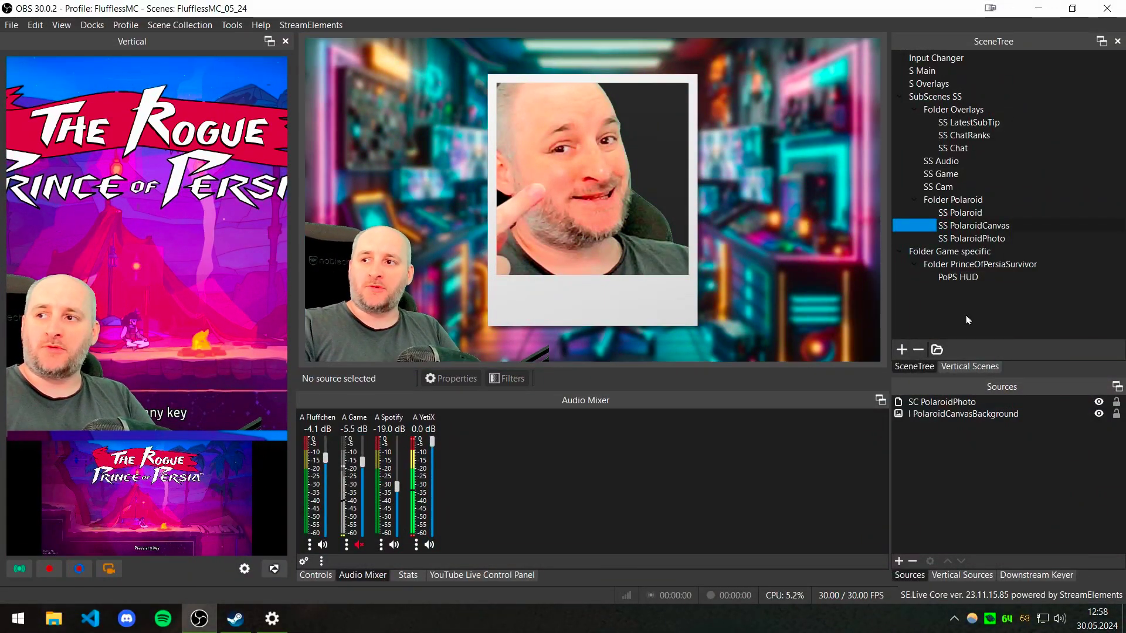
pyautogui.click(900, 562)
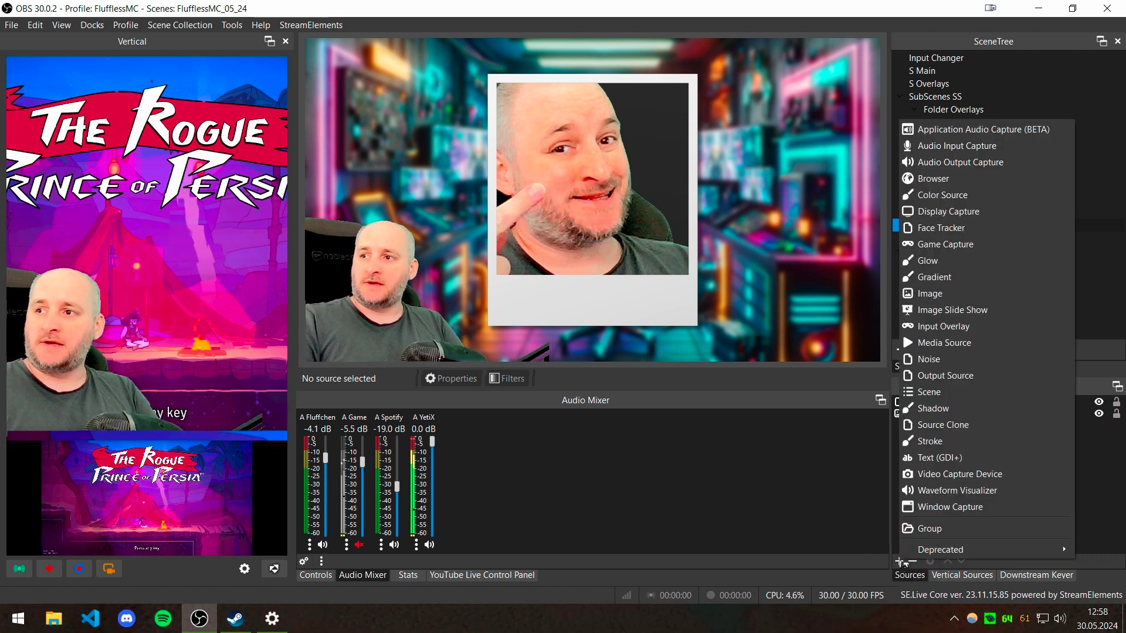
pyautogui.click(1000, 430)
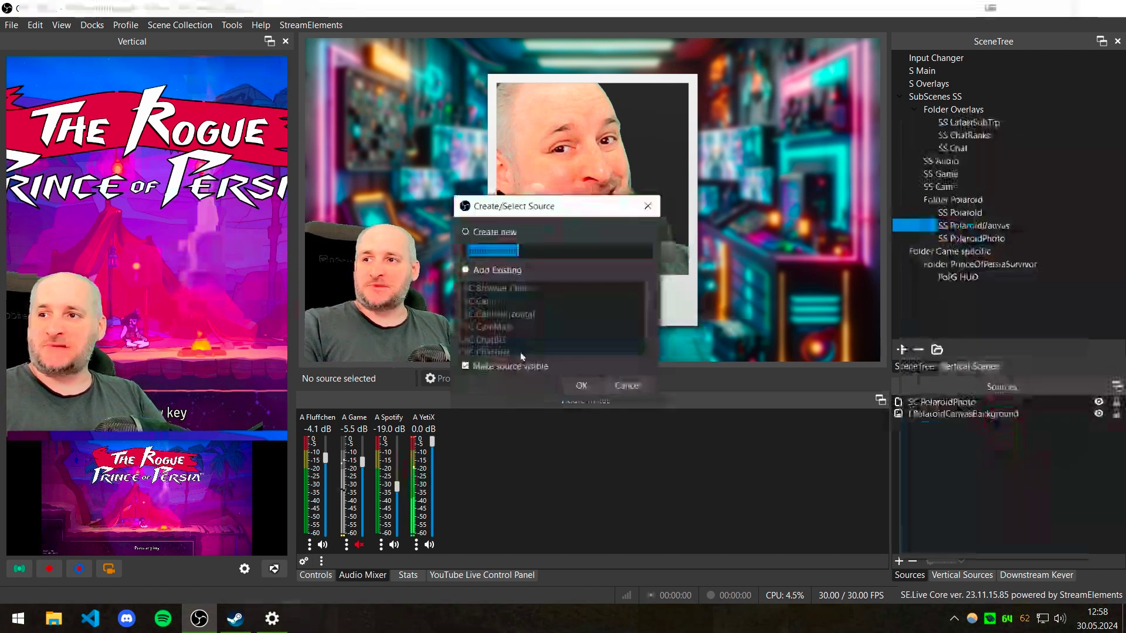
pyautogui.click(622, 386)
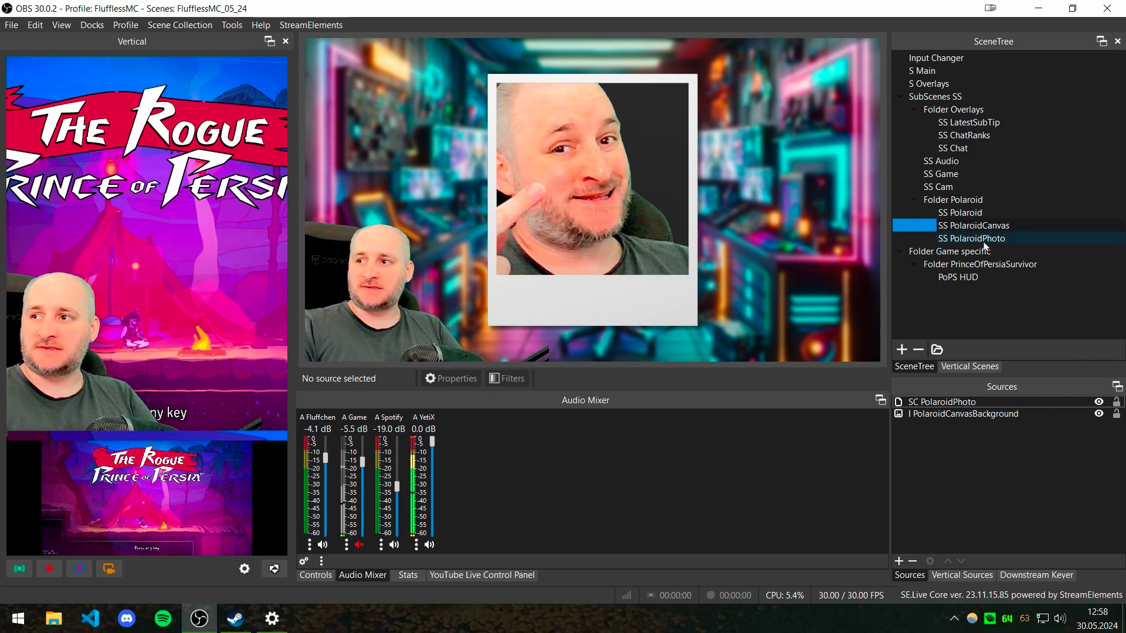
# Review the SC PolaroidPhoto clone's settings and open its filters showing the Outer Shadow.
pyautogui.doubleClick(941, 402)
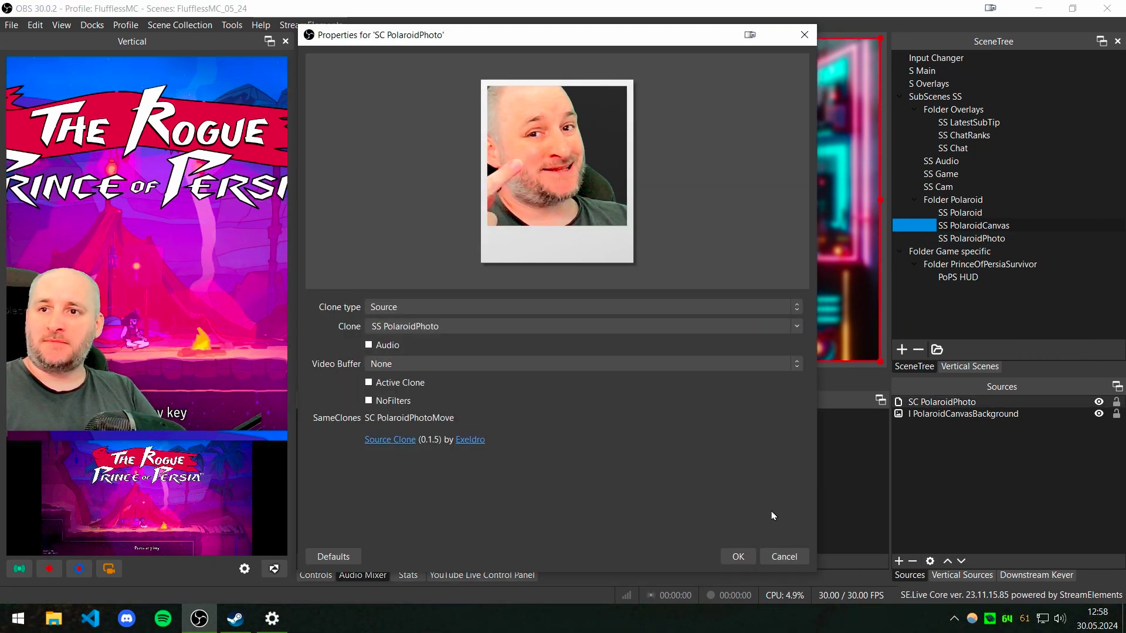
pyautogui.click(740, 556)
pyautogui.click(508, 379)
pyautogui.click(319, 508)
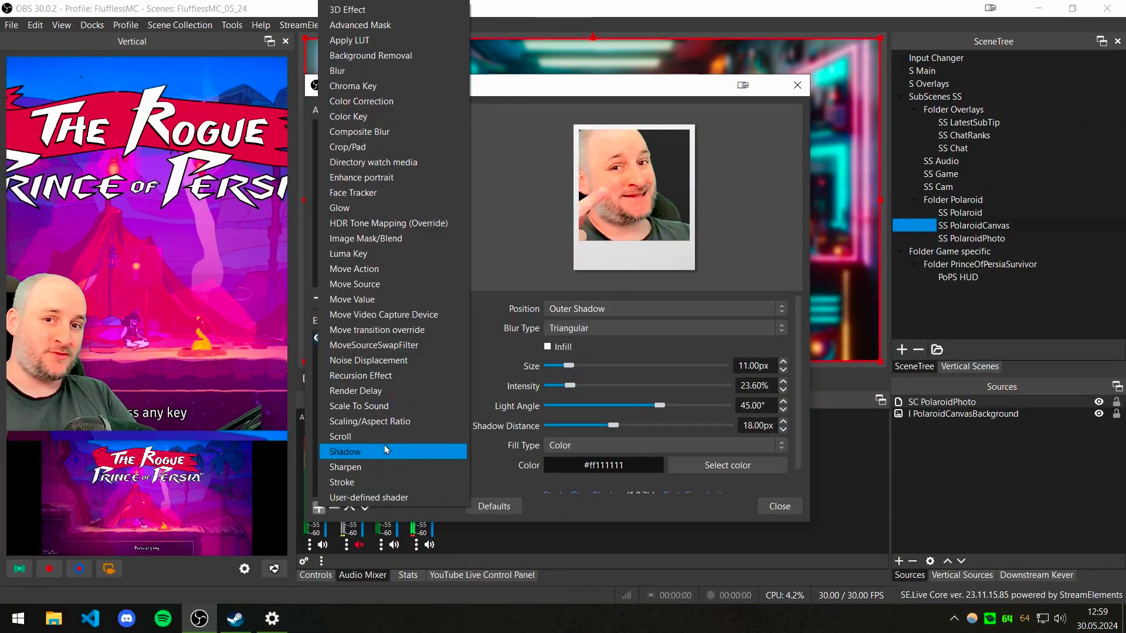
# Close the SC PolaroidPhoto filters and switch to the SS Polaroid scene.
pyautogui.press('Escape')
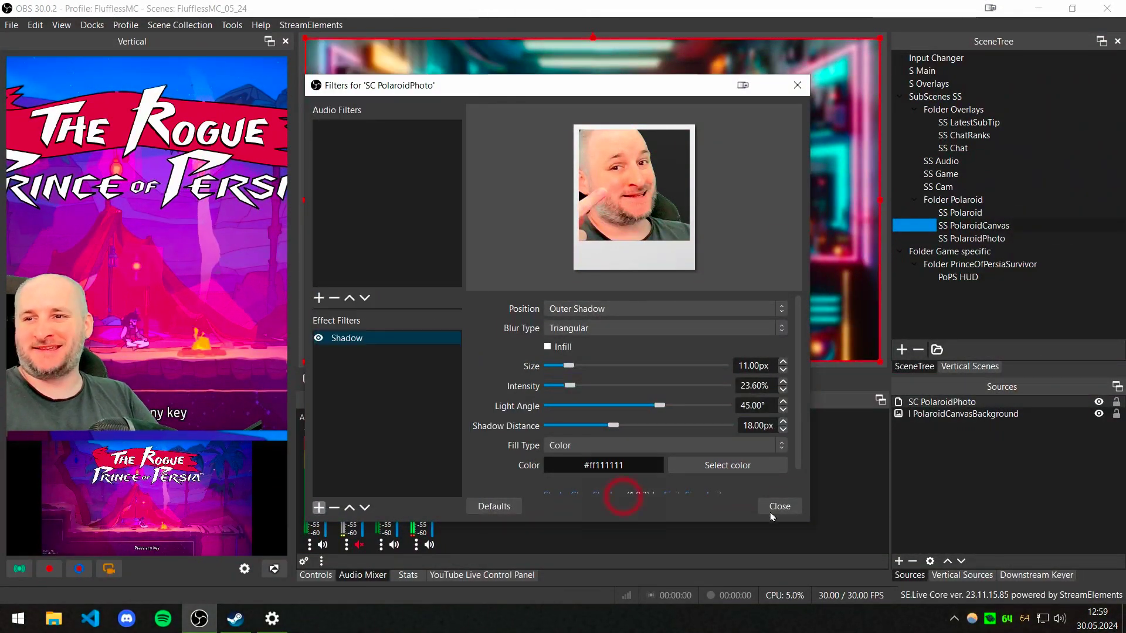
pyautogui.click(314, 511)
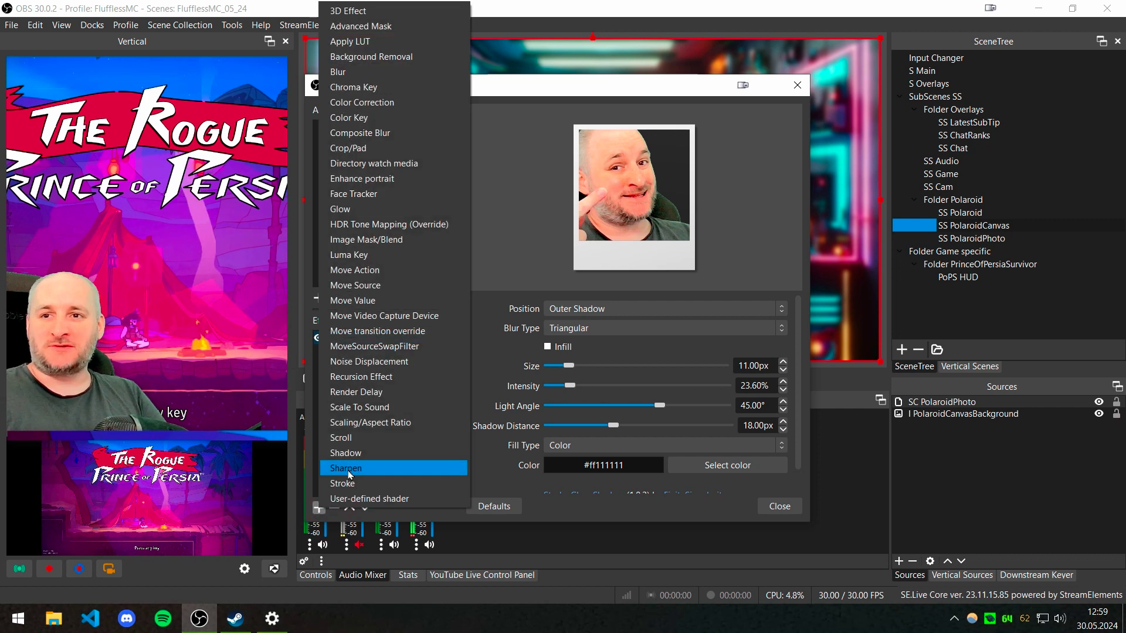
pyautogui.click(383, 211)
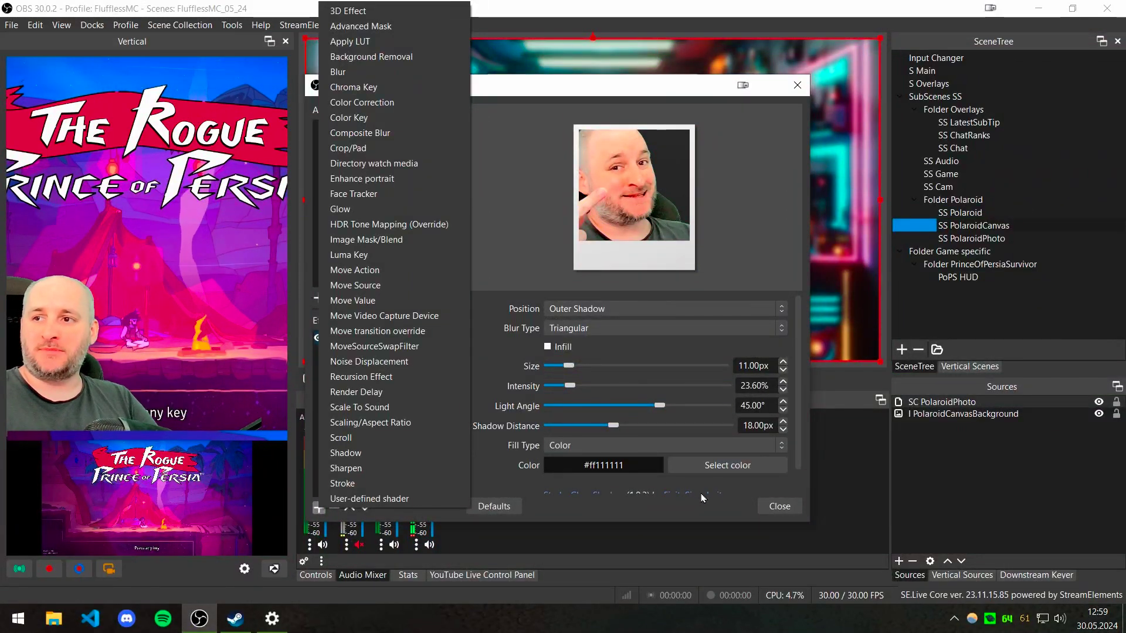
pyautogui.click(779, 506)
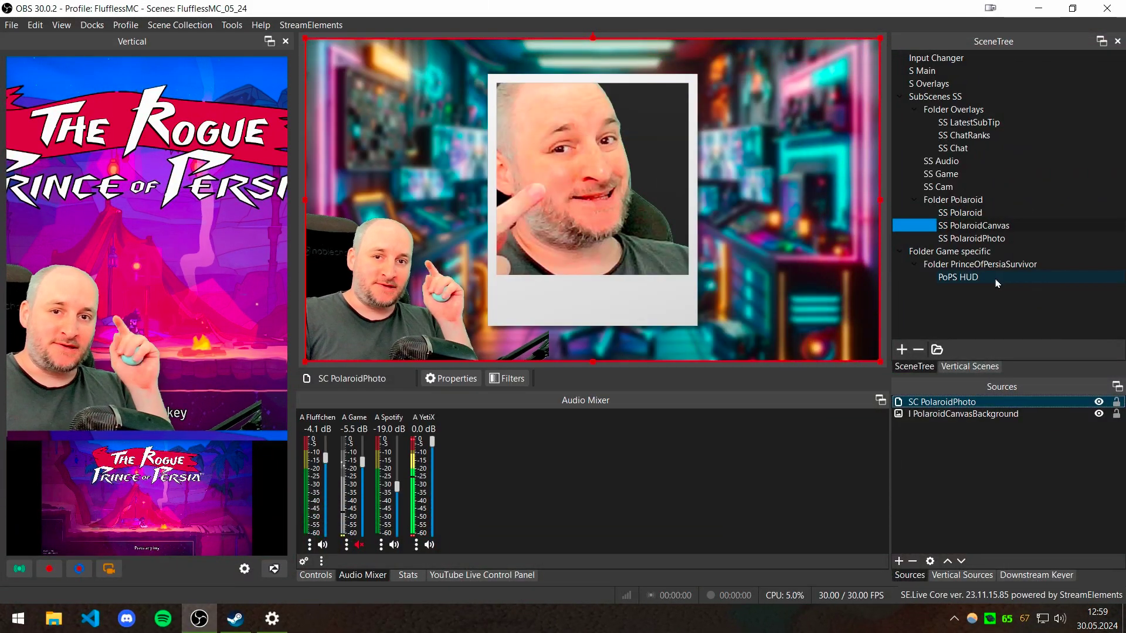
pyautogui.click(977, 214)
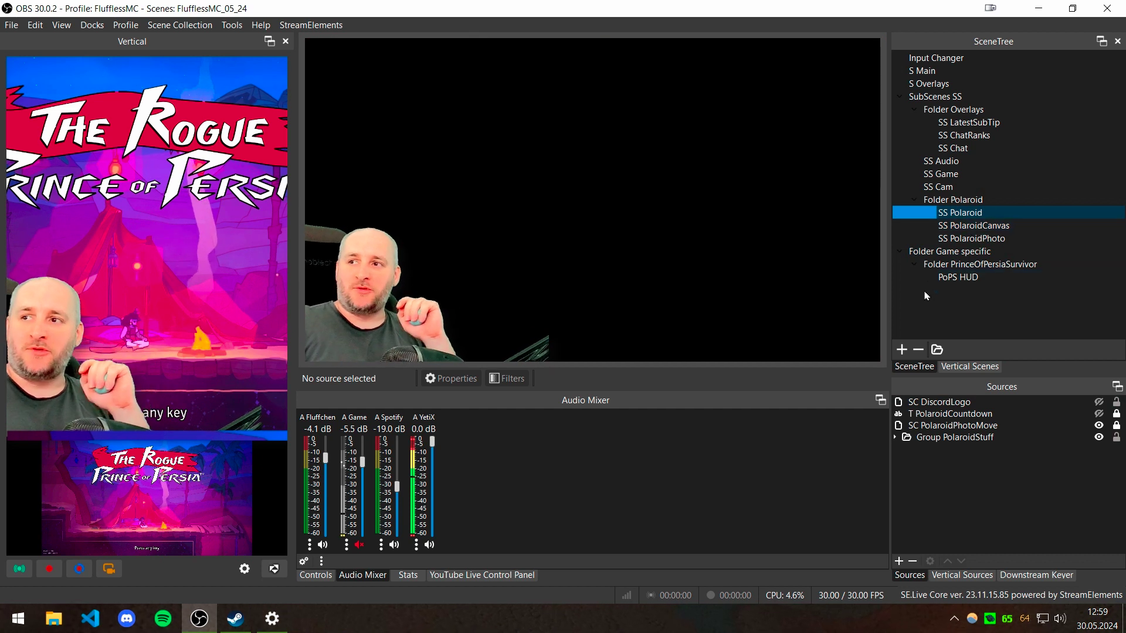
# Expand Group PolaroidStuff and briefly show, then re-hide, the I DiscordLogo image.
pyautogui.click(895, 437)
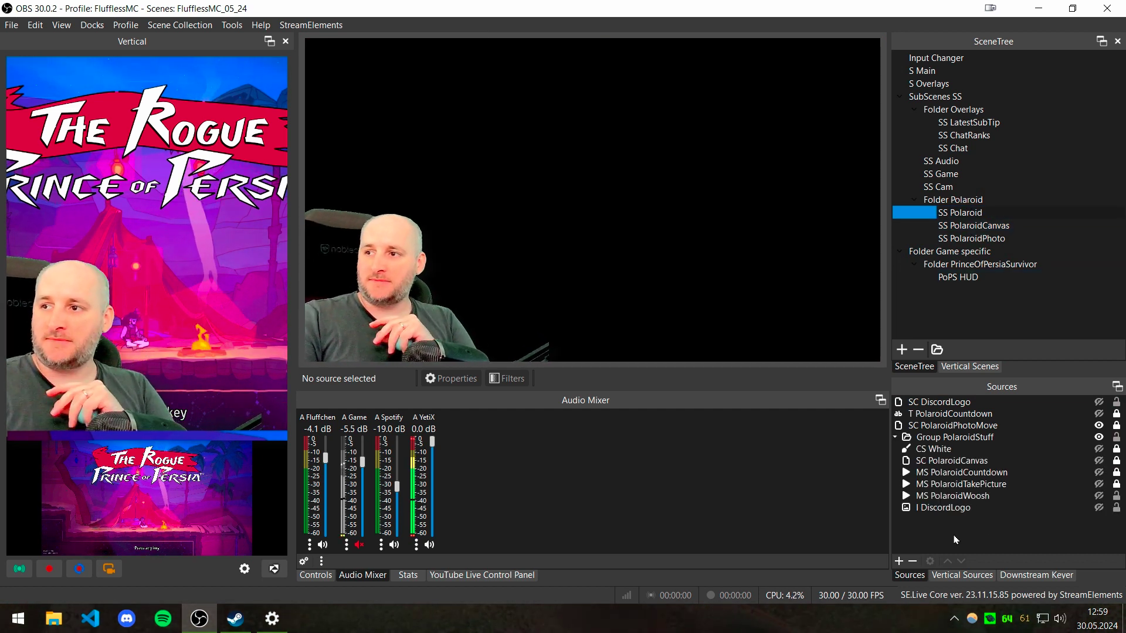
pyautogui.click(942, 439)
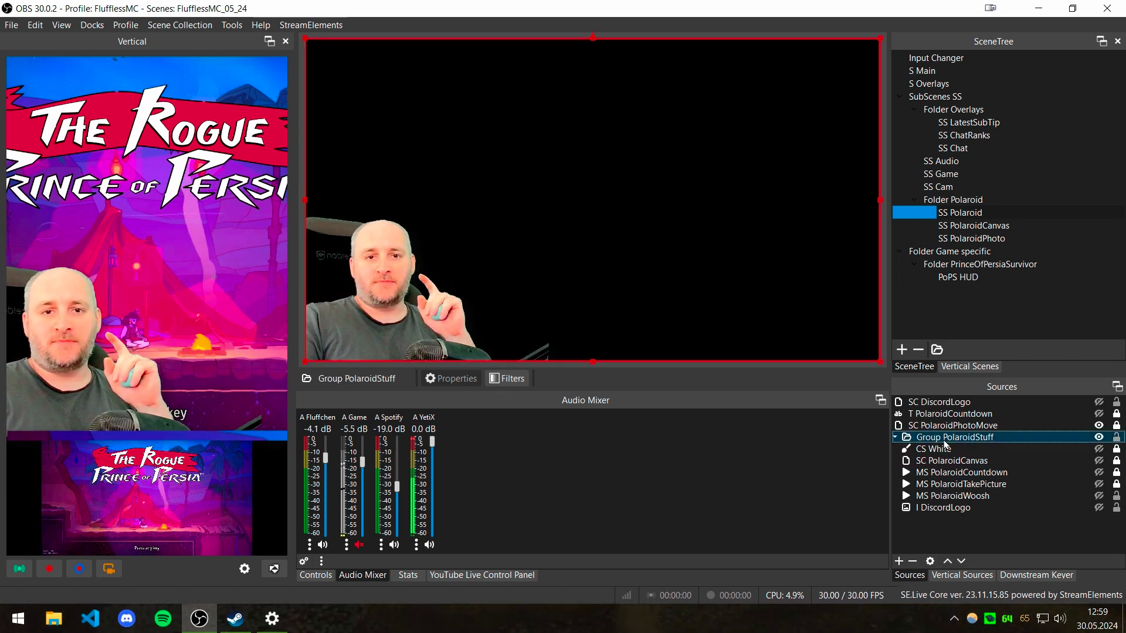
pyautogui.click(962, 507)
pyautogui.click(1099, 508)
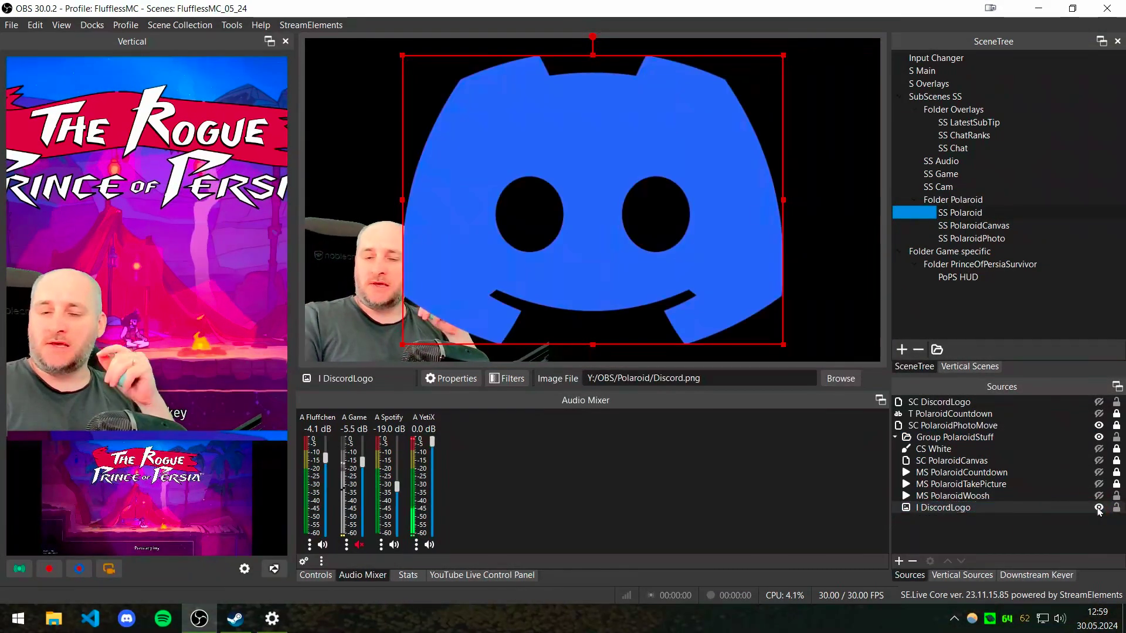
pyautogui.click(899, 561)
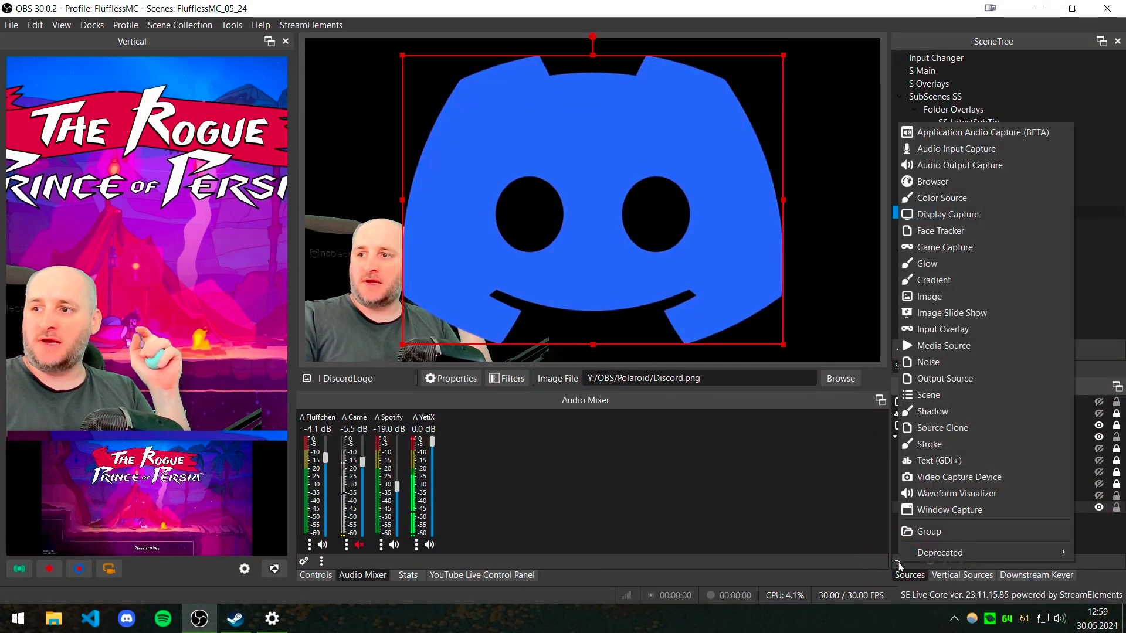
pyautogui.click(1099, 545)
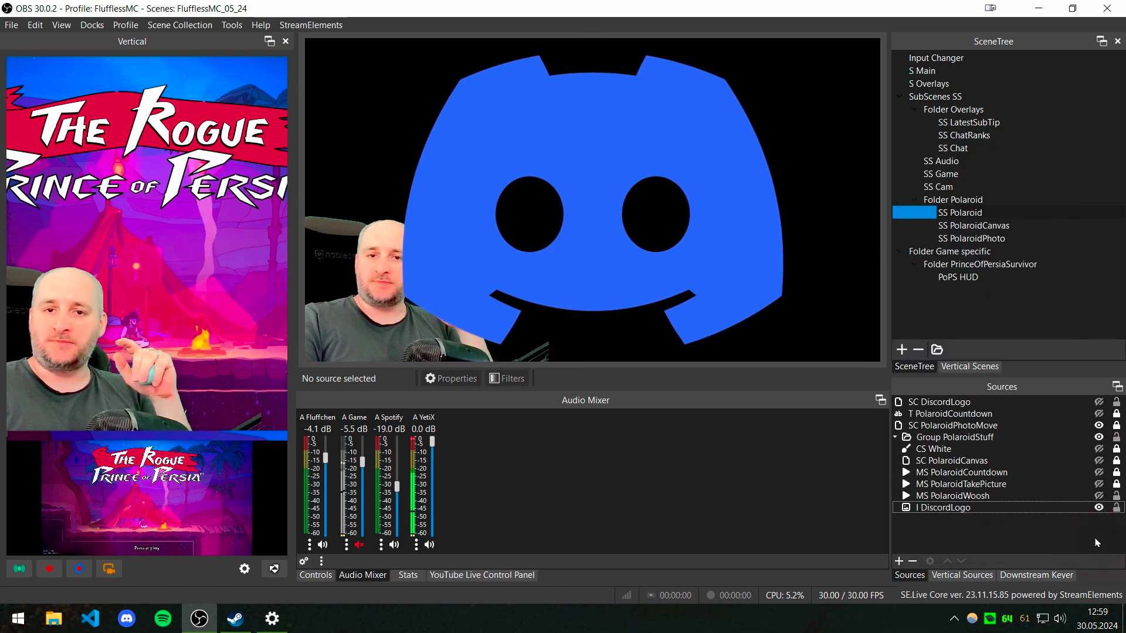
pyautogui.click(1099, 508)
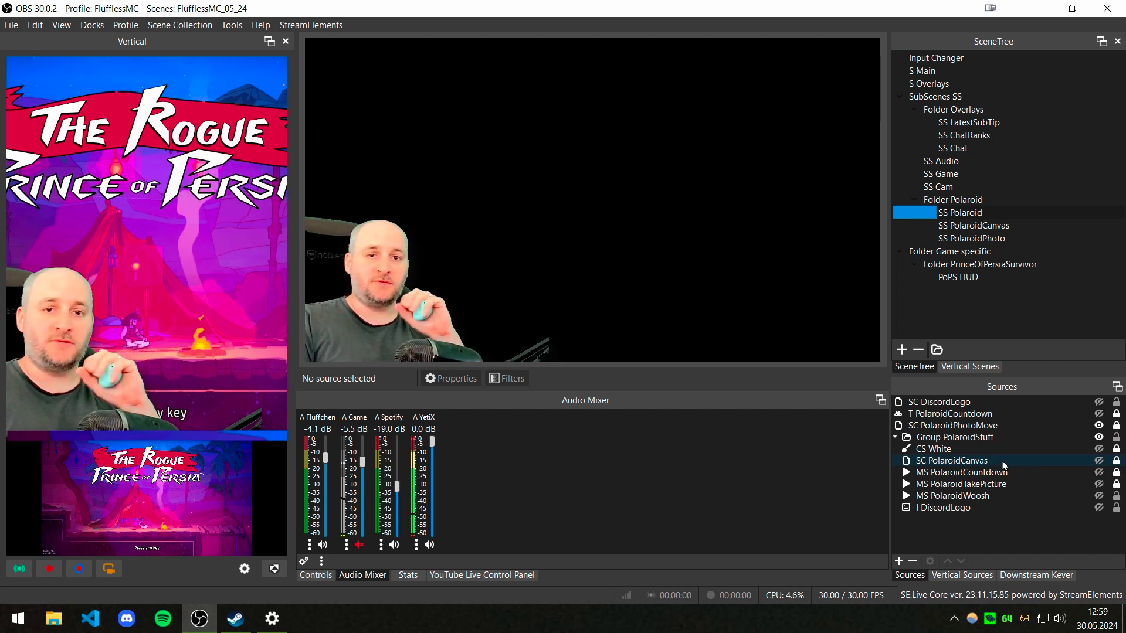
# Review the SC PolaroidCanvas clone's settings inside Group PolaroidStuff.
pyautogui.click(900, 561)
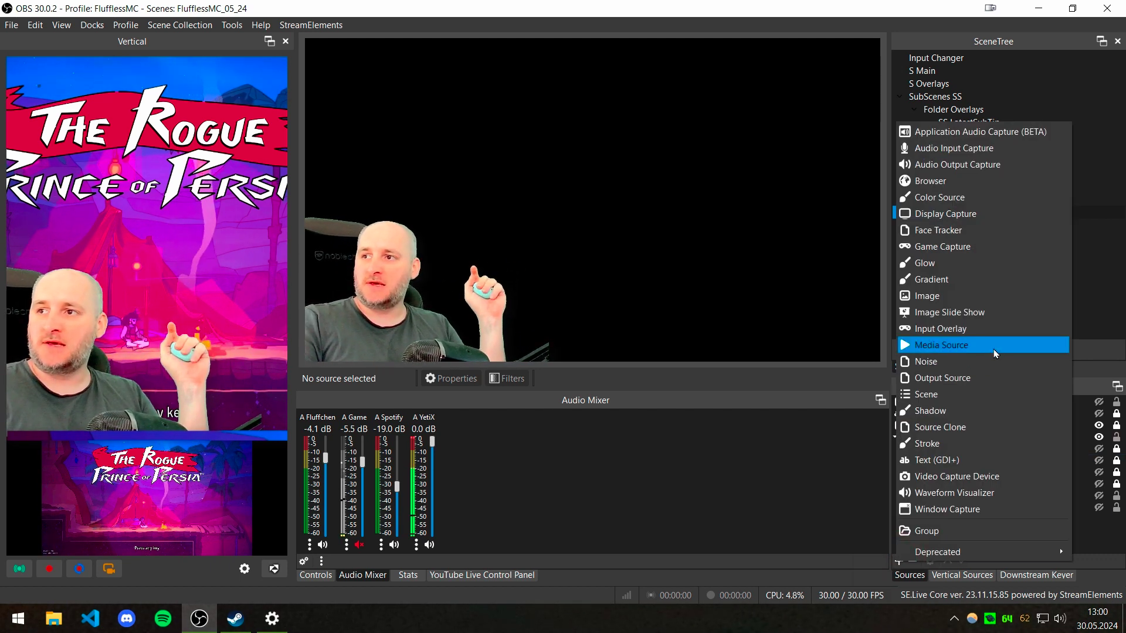
pyautogui.click(1086, 532)
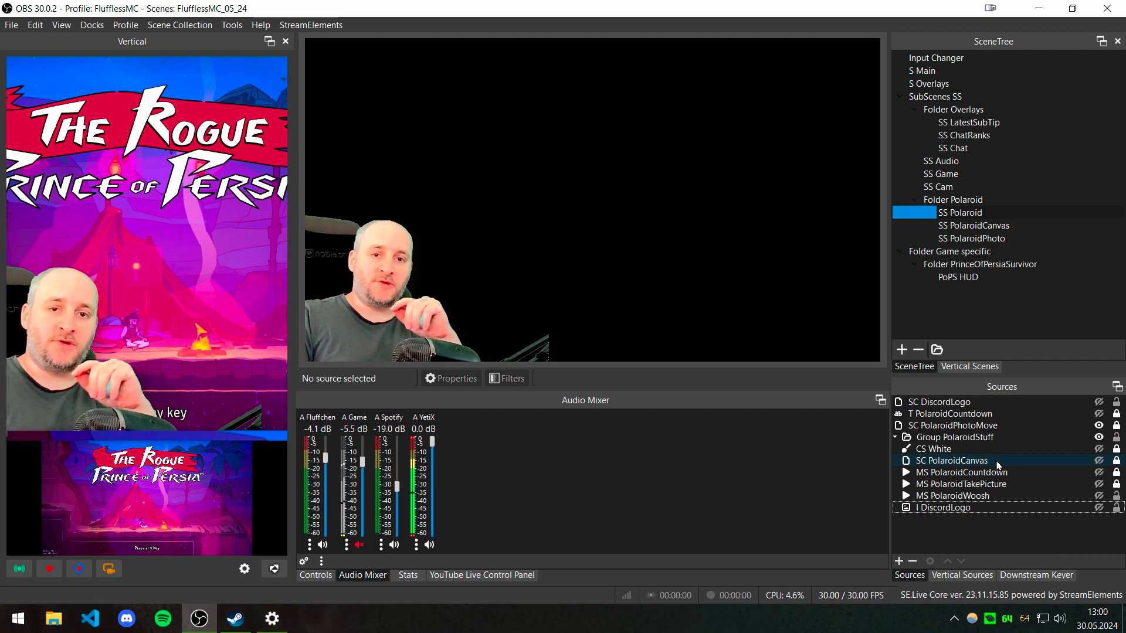
pyautogui.click(900, 561)
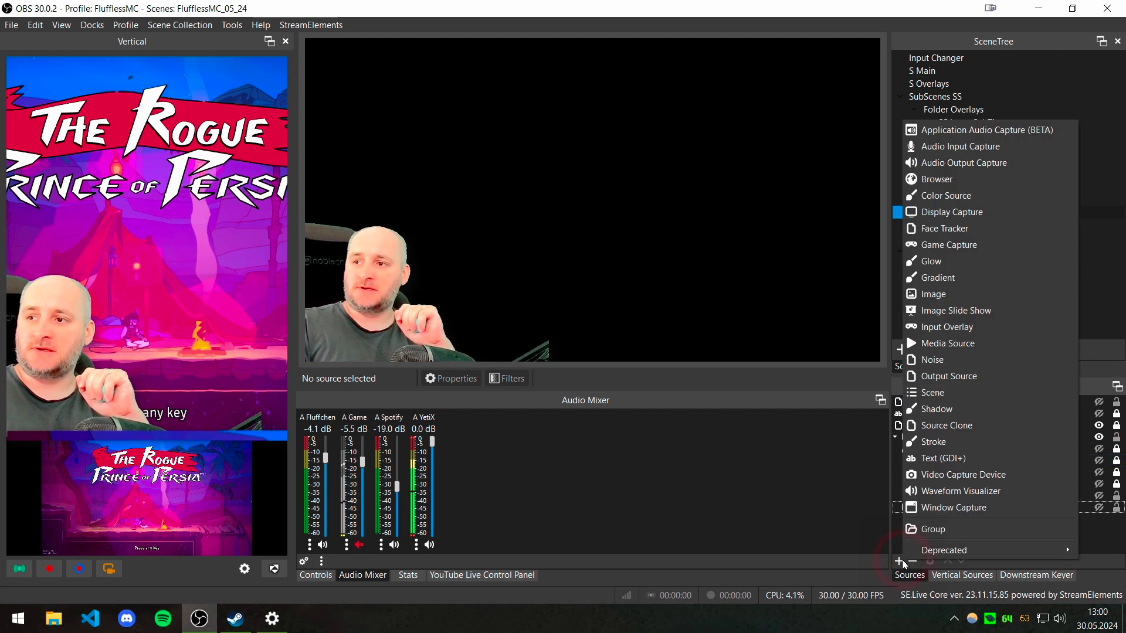
pyautogui.click(939, 424)
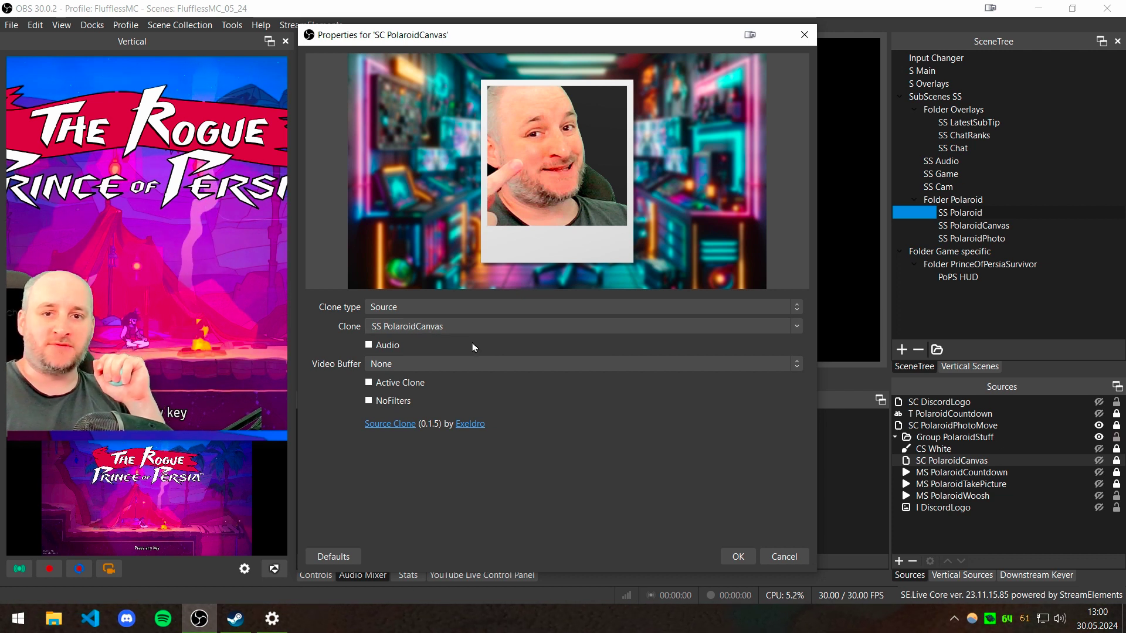
pyautogui.click(934, 450)
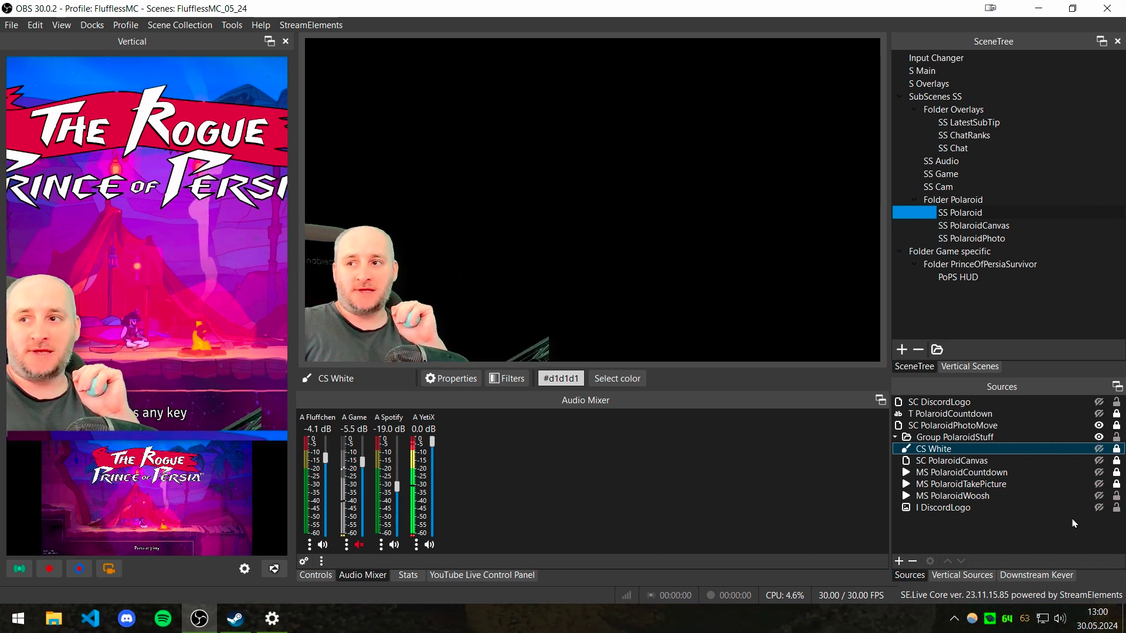
# Collapse Group PolaroidStuff and bring up the SC PolaroidPhotoMove Source Clone settings.
pyautogui.click(895, 437)
pyautogui.click(901, 562)
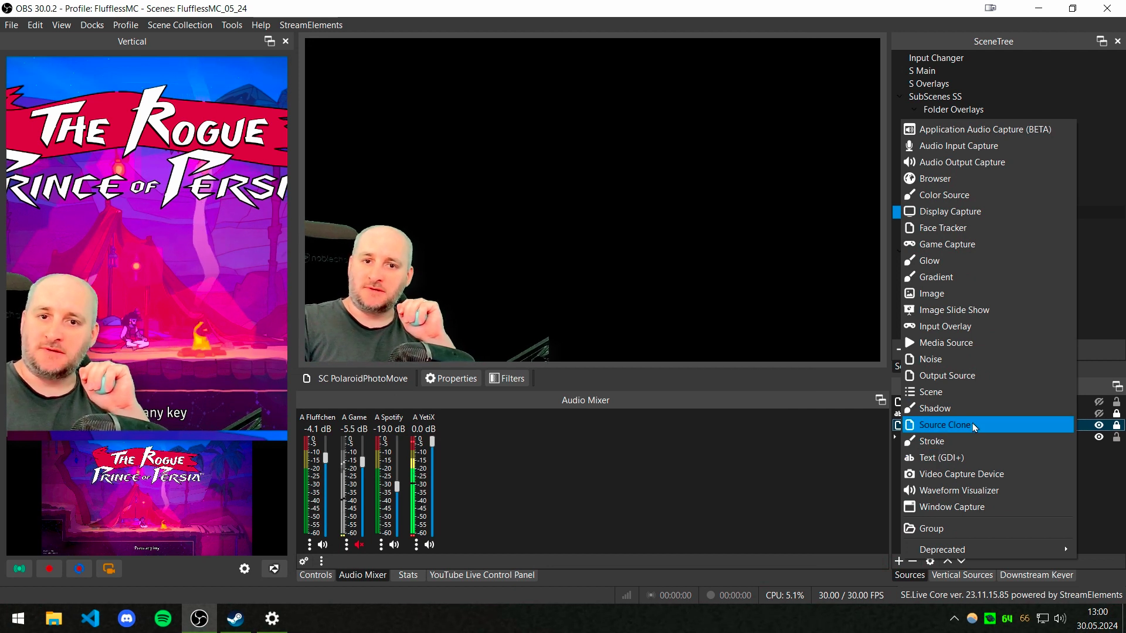
pyautogui.doubleClick(953, 425)
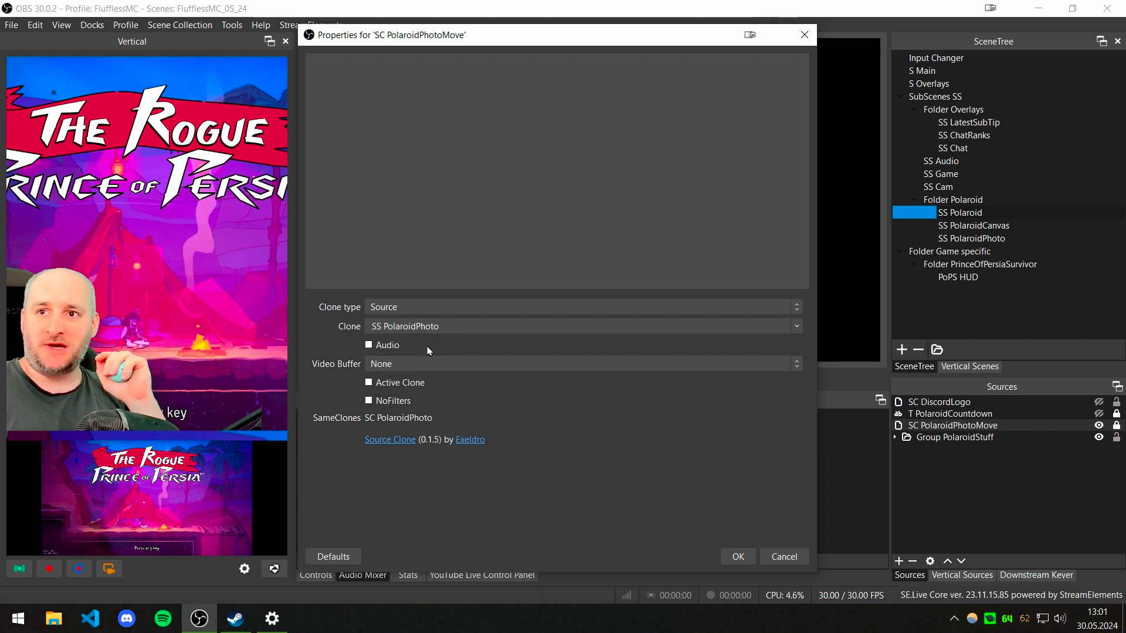
# Review SC PolaroidPhotoMove's 3D Effect and Move Value filters, then dismiss SS Polaroid's scene menu.
pyautogui.press('Escape')
pyautogui.rightClick(953, 425)
pyautogui.click(938, 397)
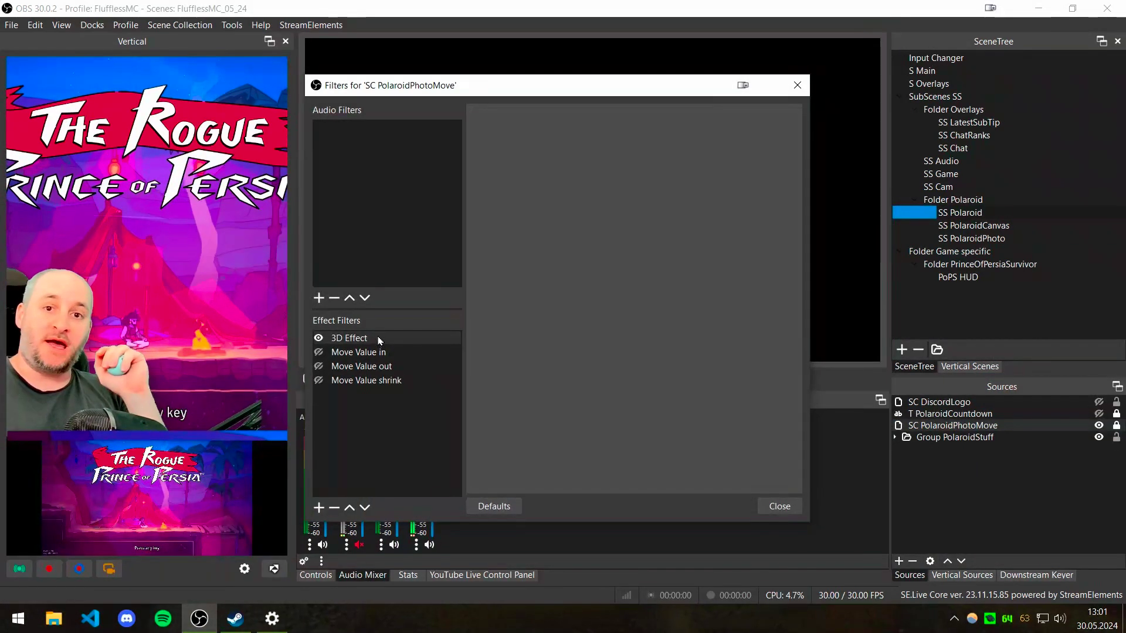
pyautogui.click(780, 506)
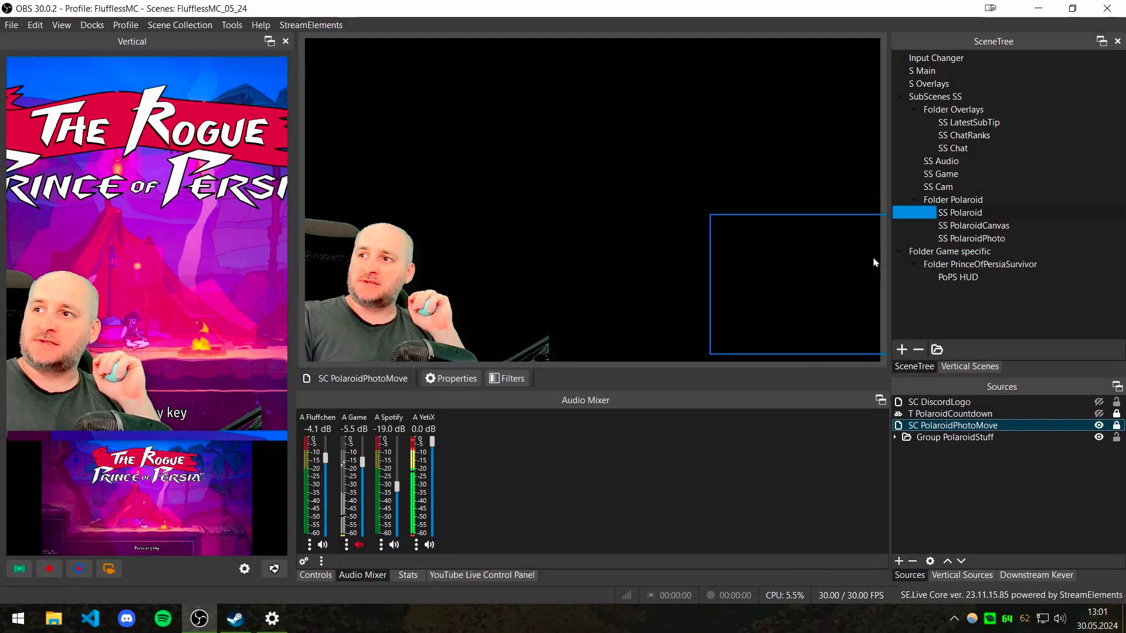
pyautogui.rightClick(958, 213)
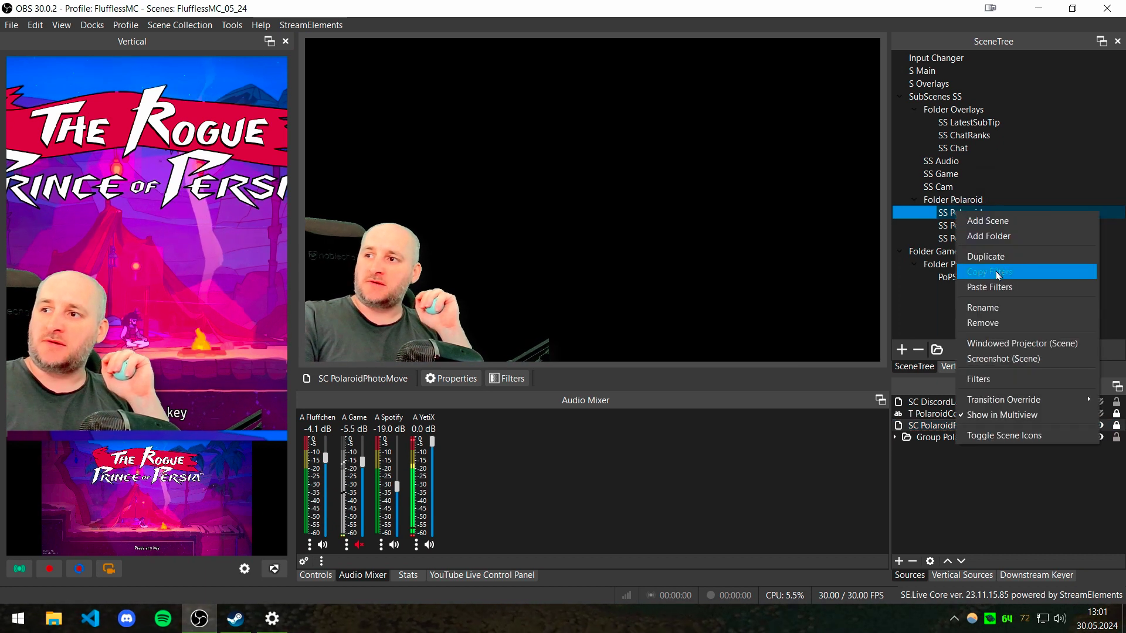
pyautogui.click(933, 528)
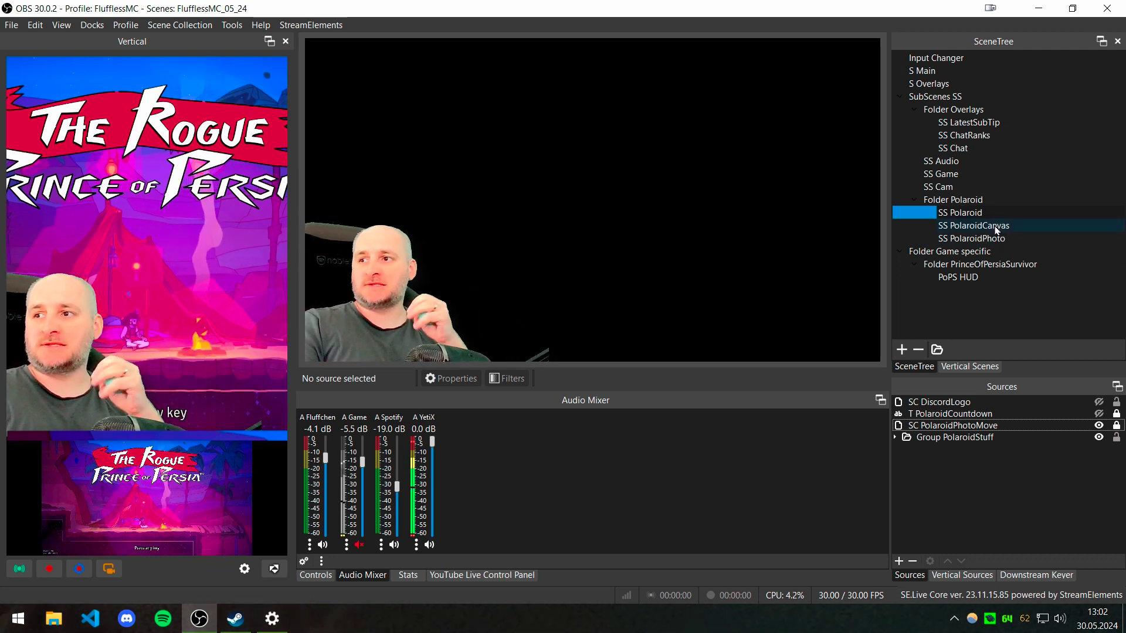
# Scroll through T PolaroidCountdown's properties, checking its Roboto font and outline.
pyautogui.click(899, 562)
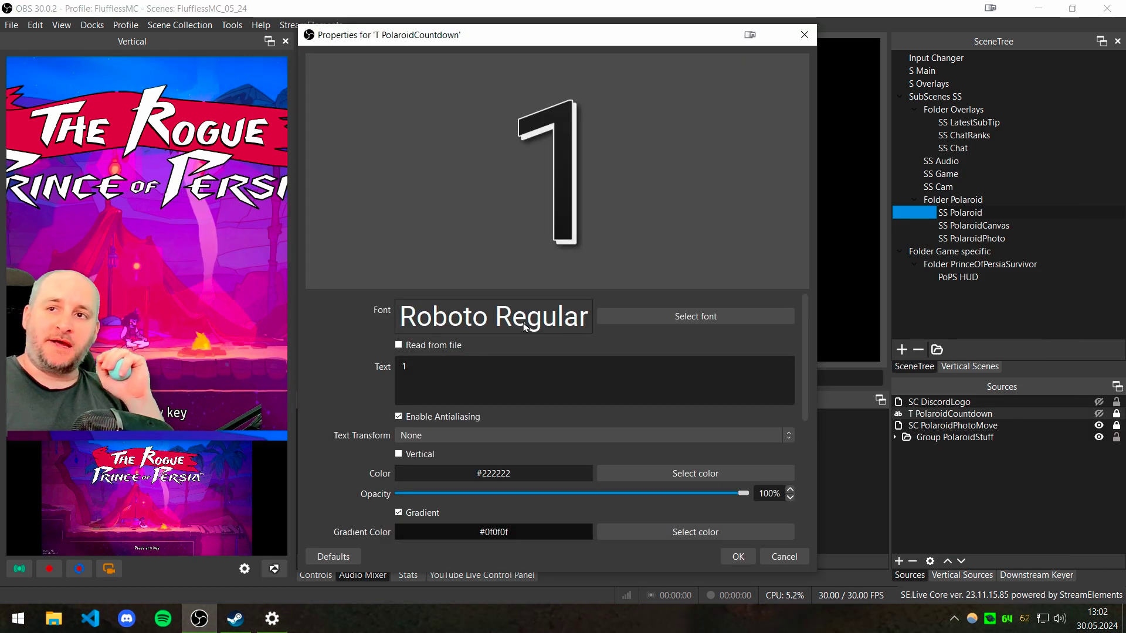
pyautogui.scroll(-1, 805, 358)
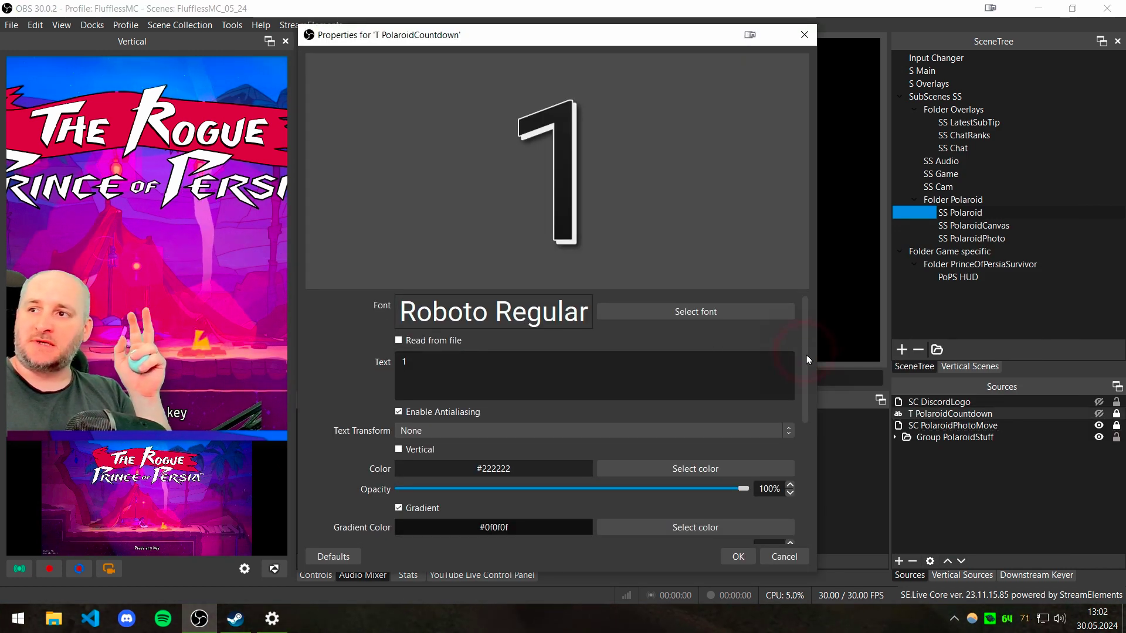
pyautogui.scroll(-5, 808, 360)
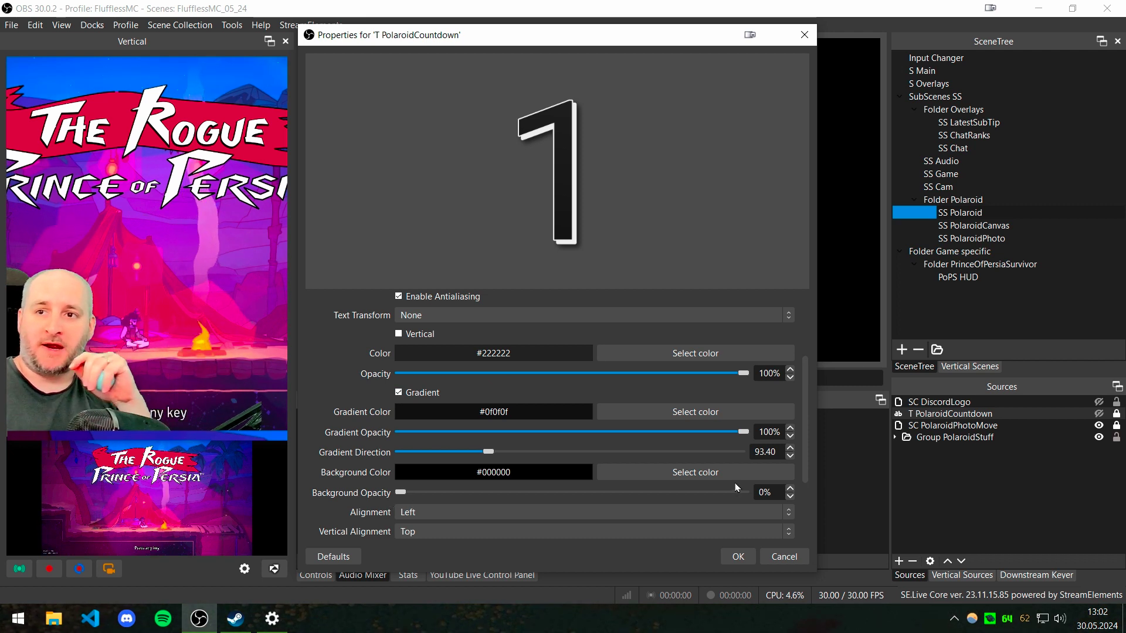
pyautogui.scroll(-5, 797, 453)
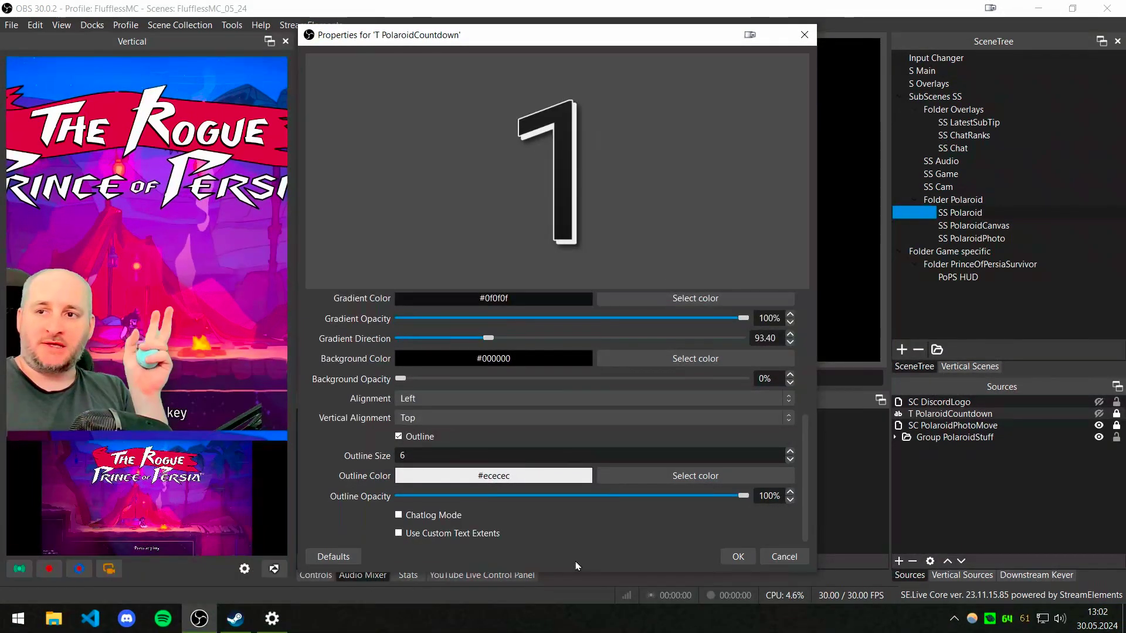
pyautogui.click(738, 556)
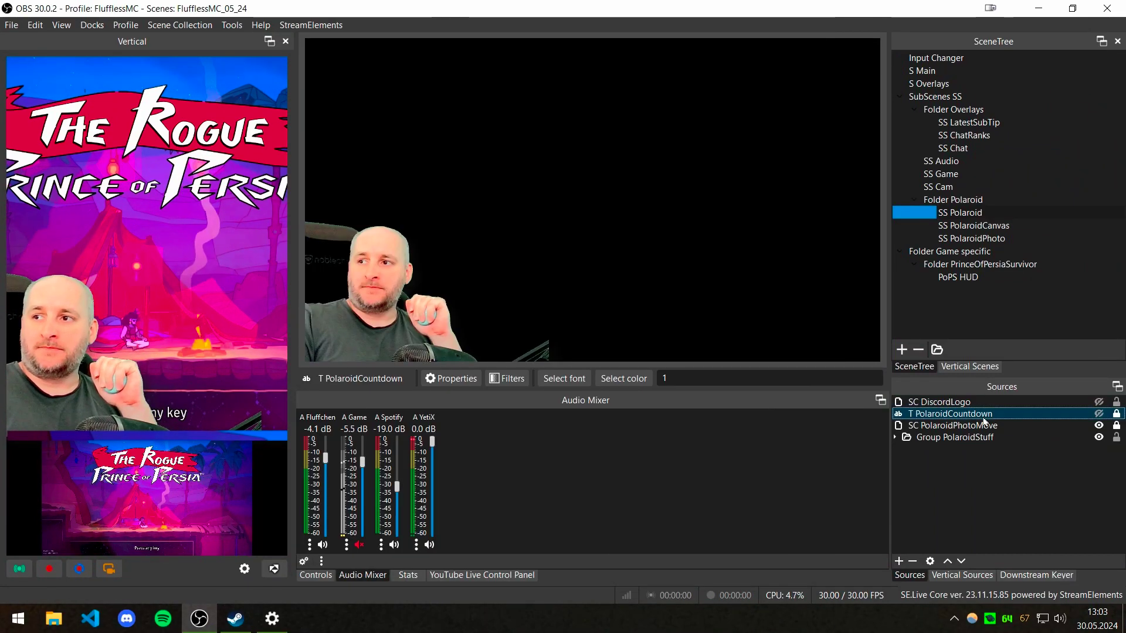
# Inspect the countdown text's Shadow 3D and Shadow filters, keeping the 10px shadow distance.
pyautogui.rightClick(946, 412)
pyautogui.click(985, 387)
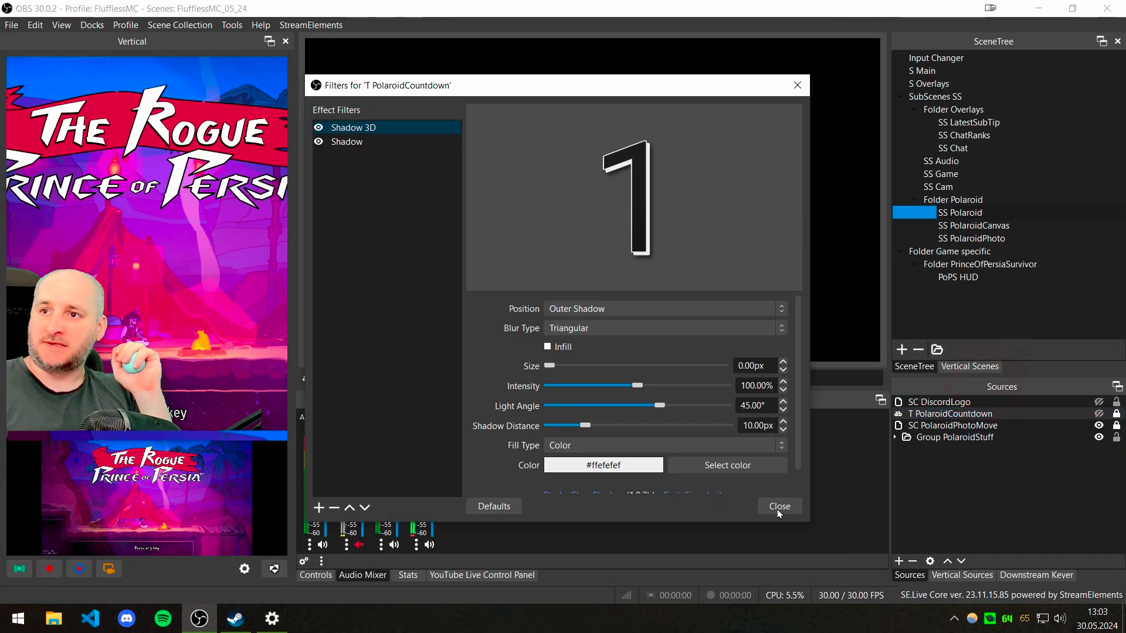
pyautogui.click(319, 507)
pyautogui.click(495, 449)
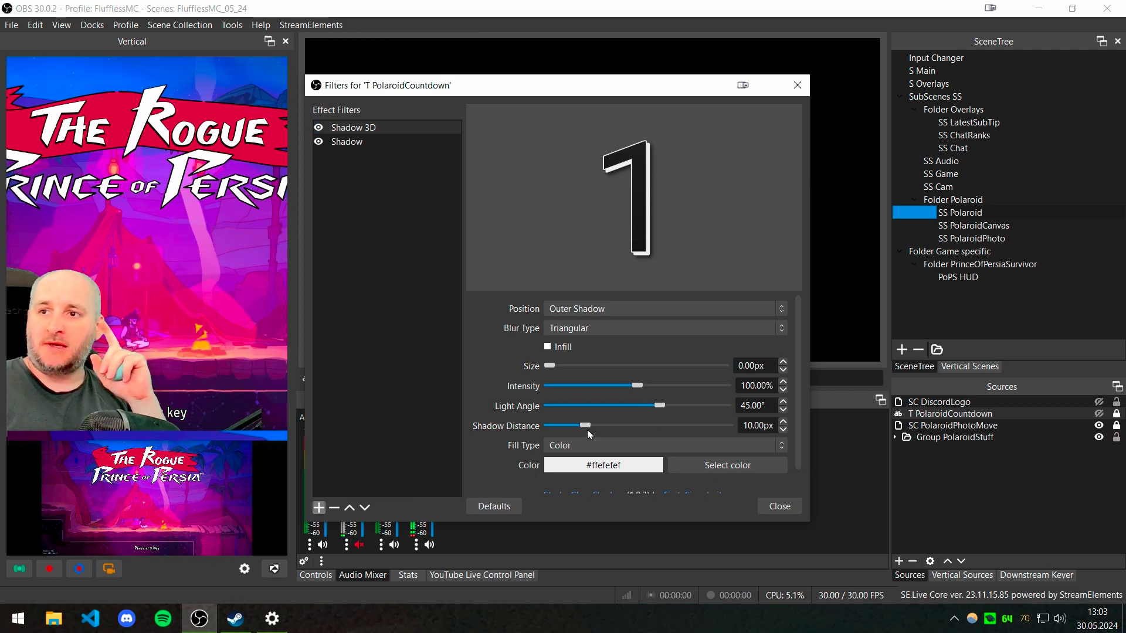
pyautogui.moveTo(585, 428)
pyautogui.mouseDown()
pyautogui.moveTo(660, 427)
pyautogui.moveTo(581, 424)
pyautogui.mouseUp()
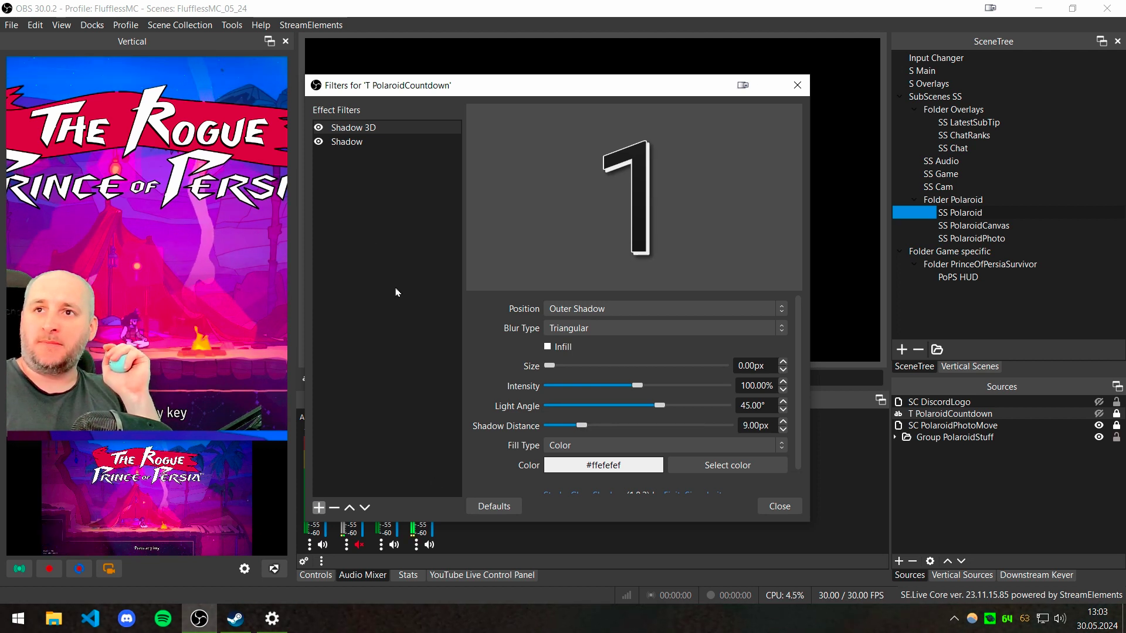
pyautogui.click(371, 143)
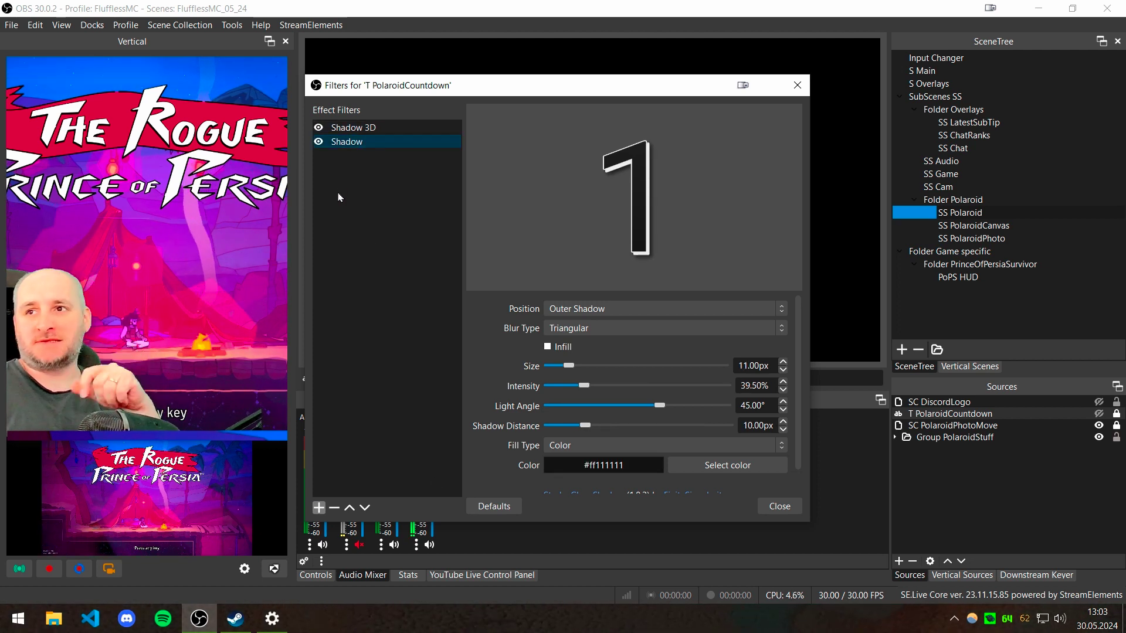
pyautogui.click(779, 506)
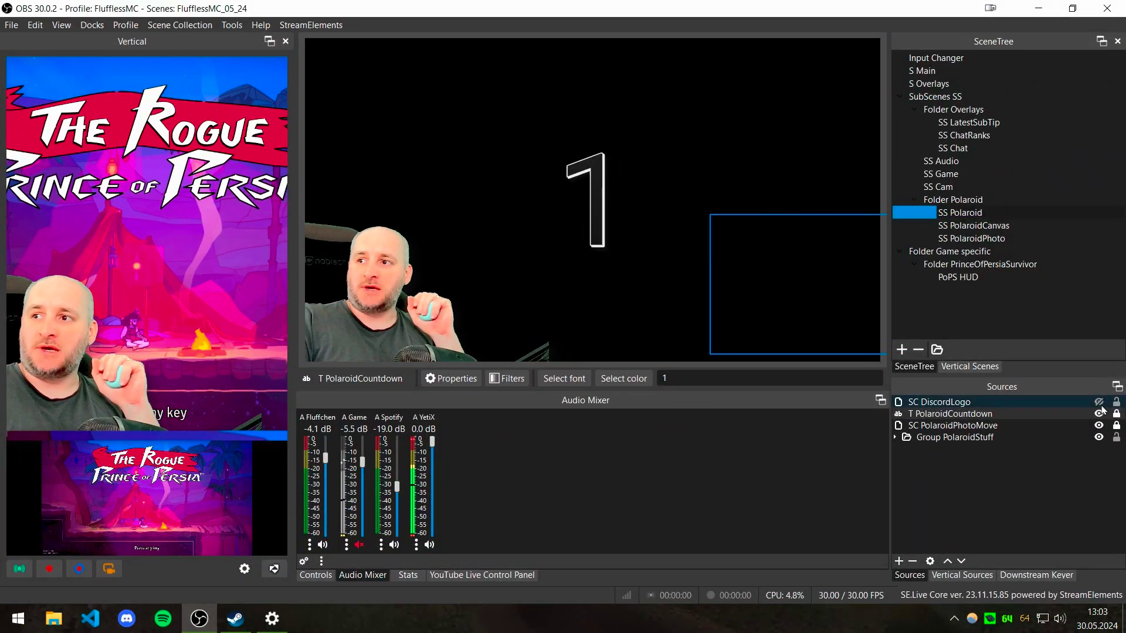
# Hide the countdown text and confirm SC DiscordLogo's Source Clone settings point to I DiscordLogo.
pyautogui.click(1099, 414)
pyautogui.click(899, 561)
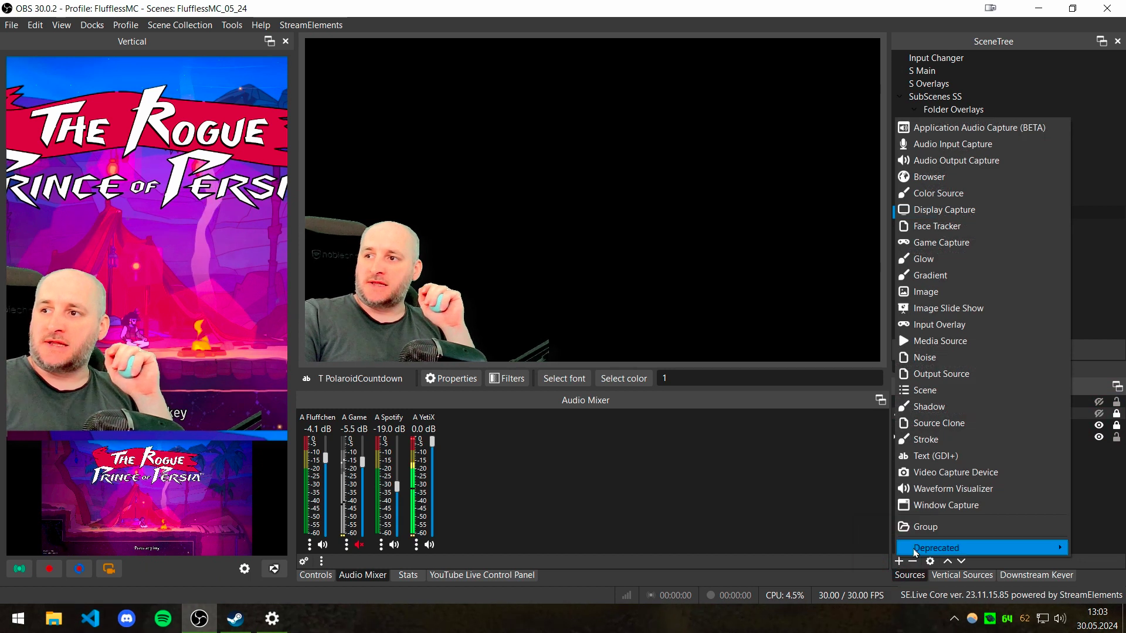
pyautogui.click(1093, 485)
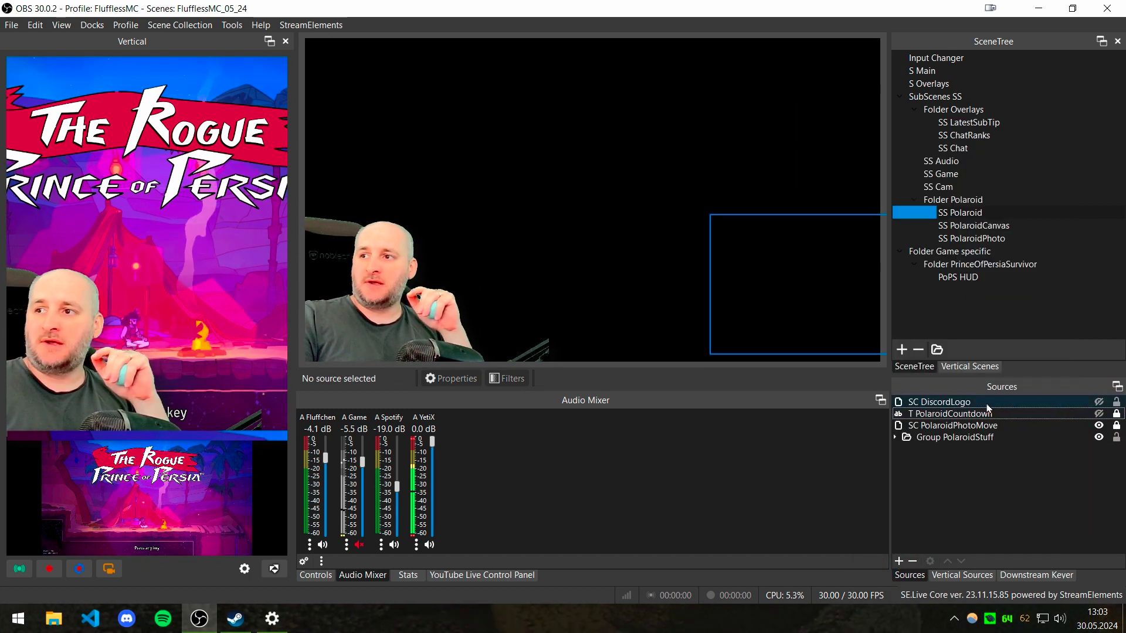
pyautogui.doubleClick(991, 402)
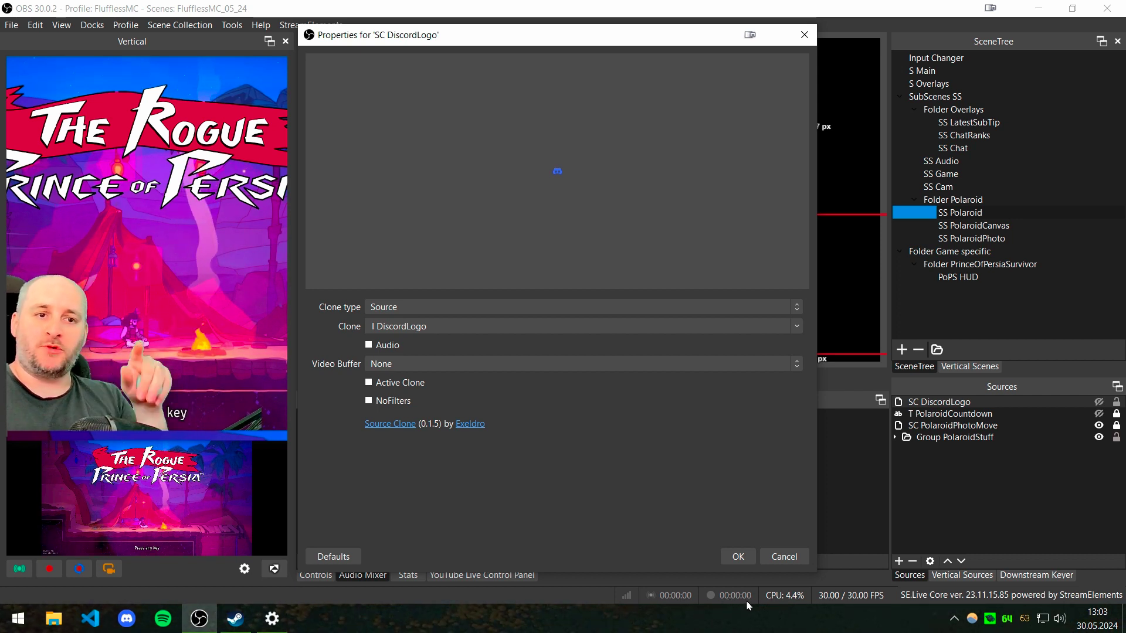
pyautogui.click(738, 557)
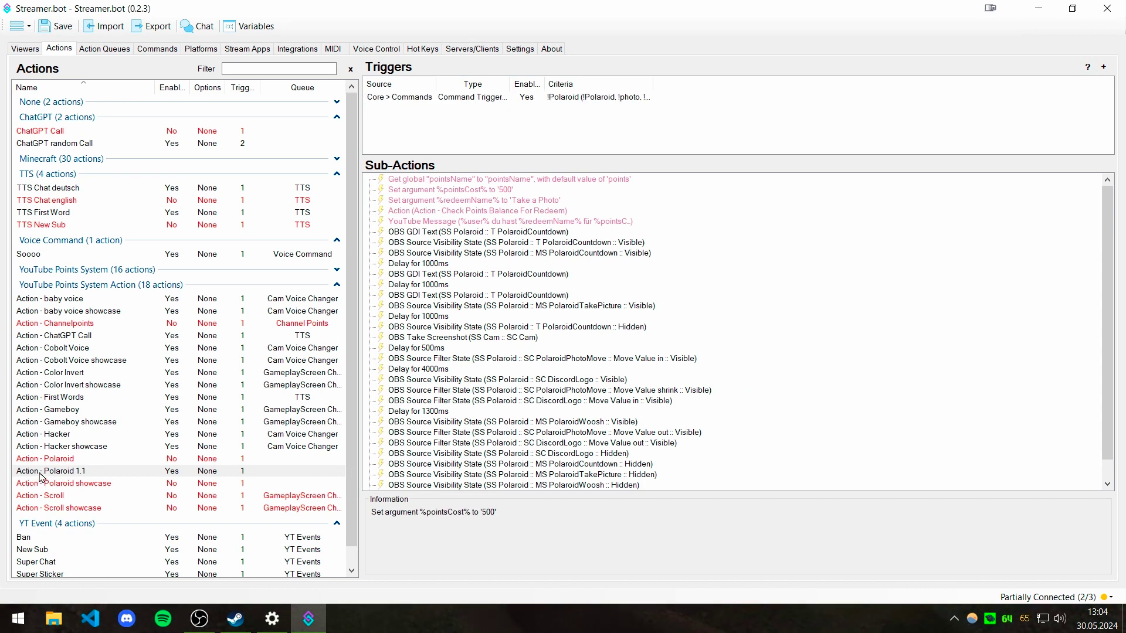
# Open the first OBS GDI Text countdown step in the Polaroid 1.1 action.
pyautogui.click(410, 126)
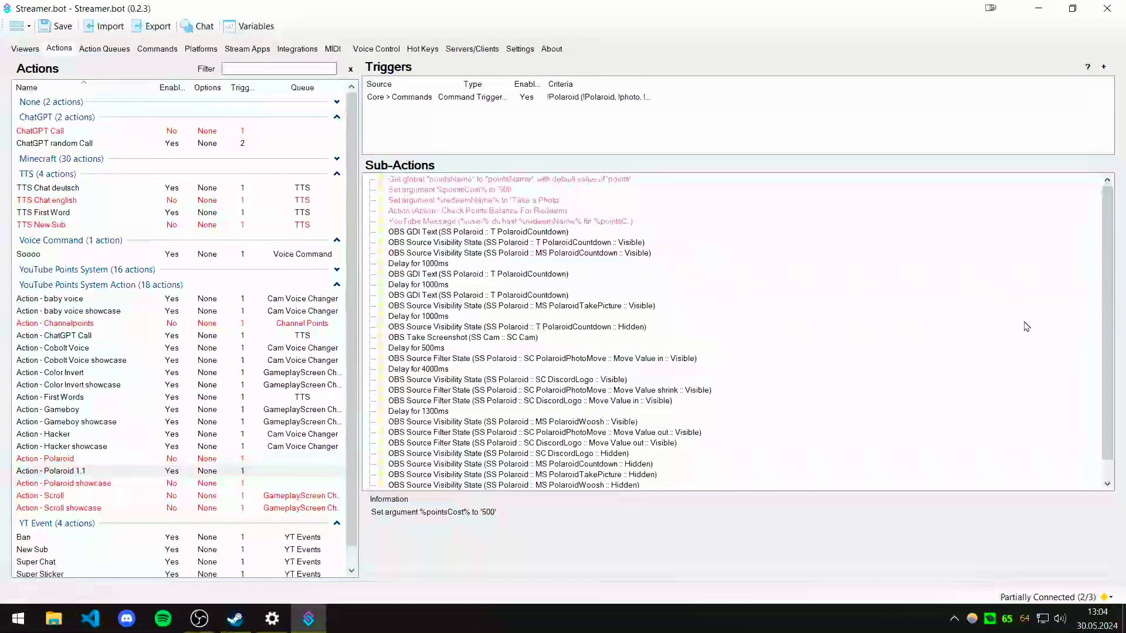
pyautogui.scroll(-1, 1090, 349)
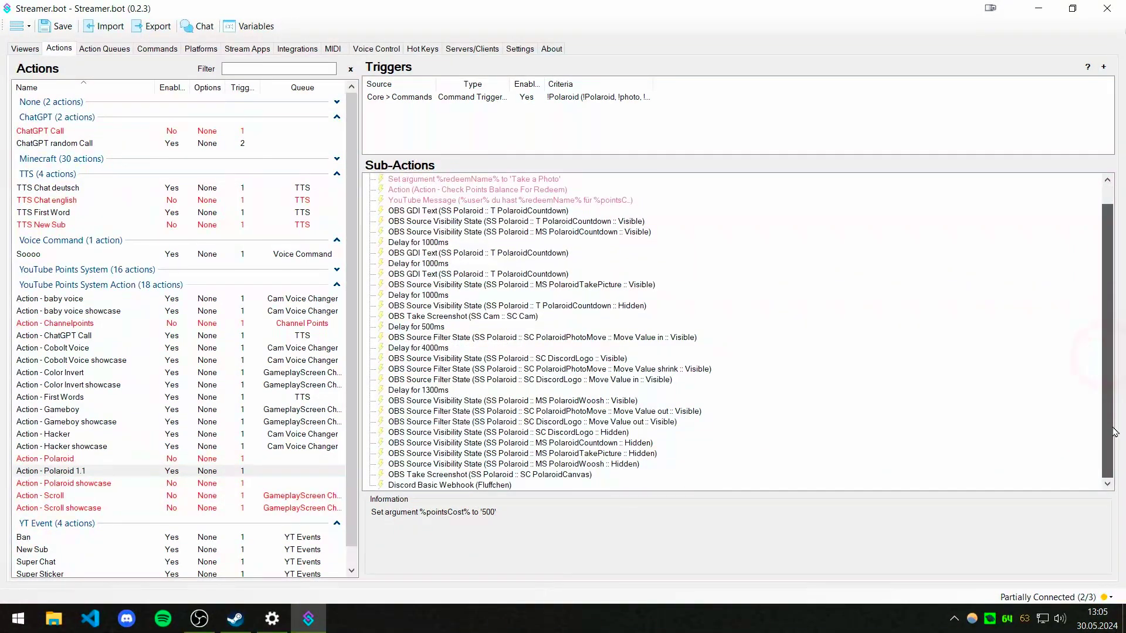
pyautogui.click(525, 211)
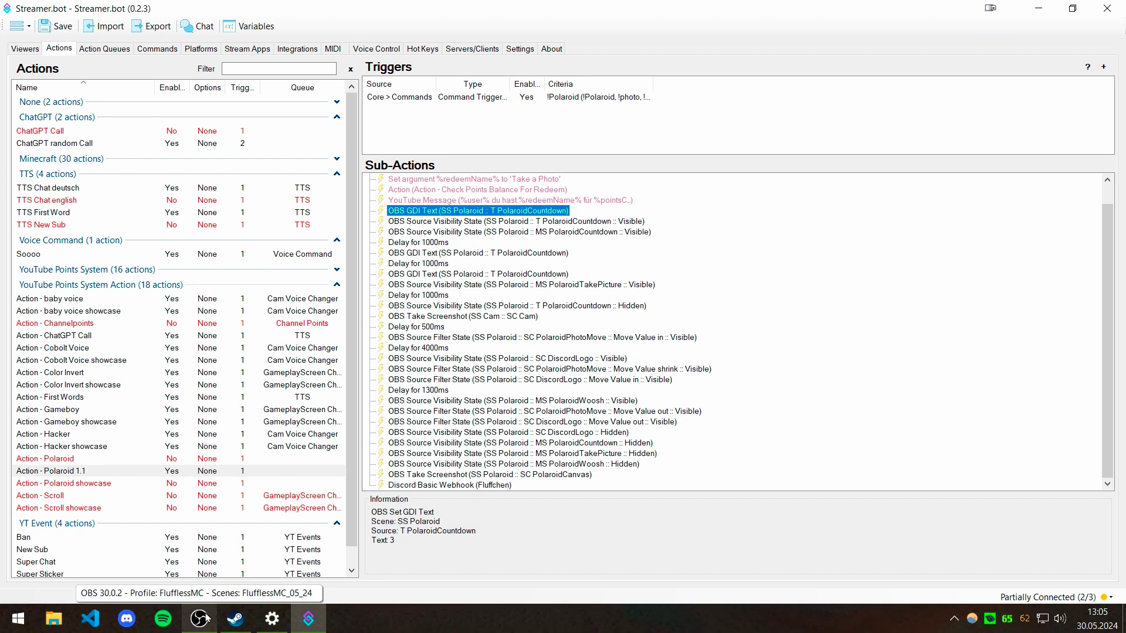
pyautogui.doubleClick(466, 211)
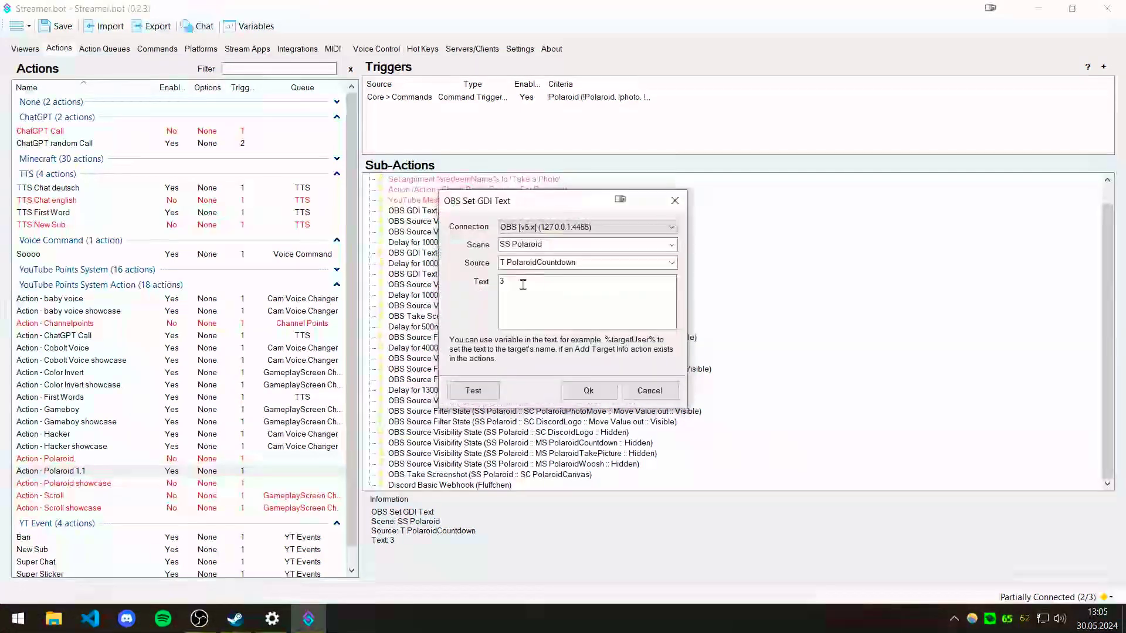
pyautogui.click(588, 390)
# Test the first countdown step so OBS shows 3, and open the countdown visibility step.
pyautogui.hotkey('alt', 'Tab')
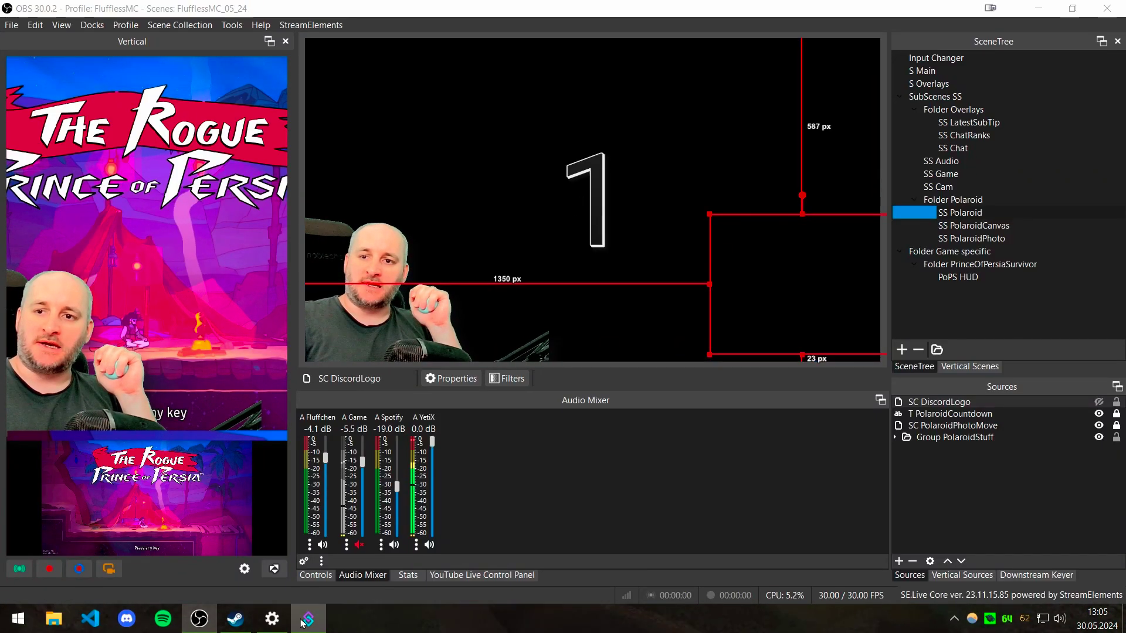
pyautogui.hotkey('alt', 'Tab')
pyautogui.click(467, 387)
pyautogui.hotkey('alt', 'Tab')
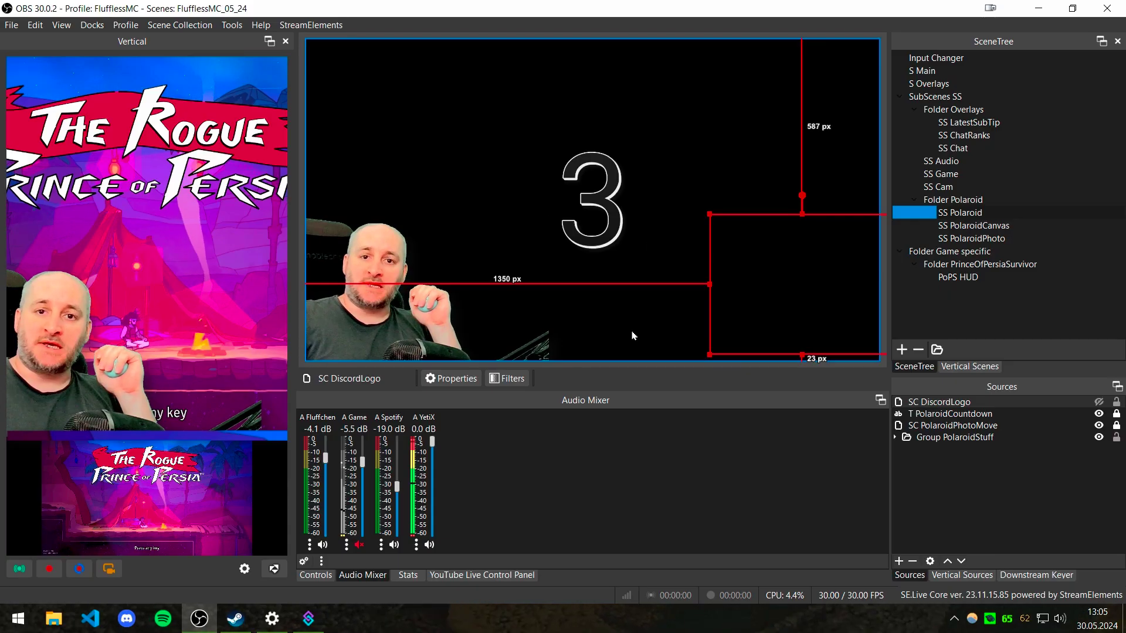
pyautogui.hotkey('alt', 'Tab')
pyautogui.doubleClick(538, 221)
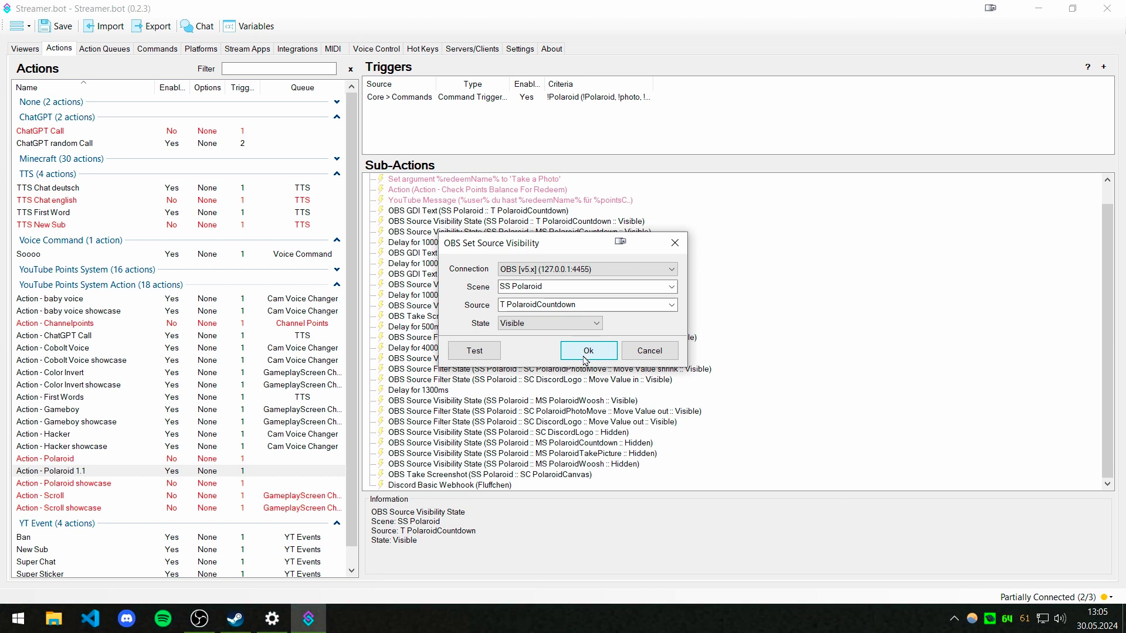
# Check the MS PolaroidCountdown visibility step and which source it affects.
pyautogui.click(588, 351)
pyautogui.click(522, 232)
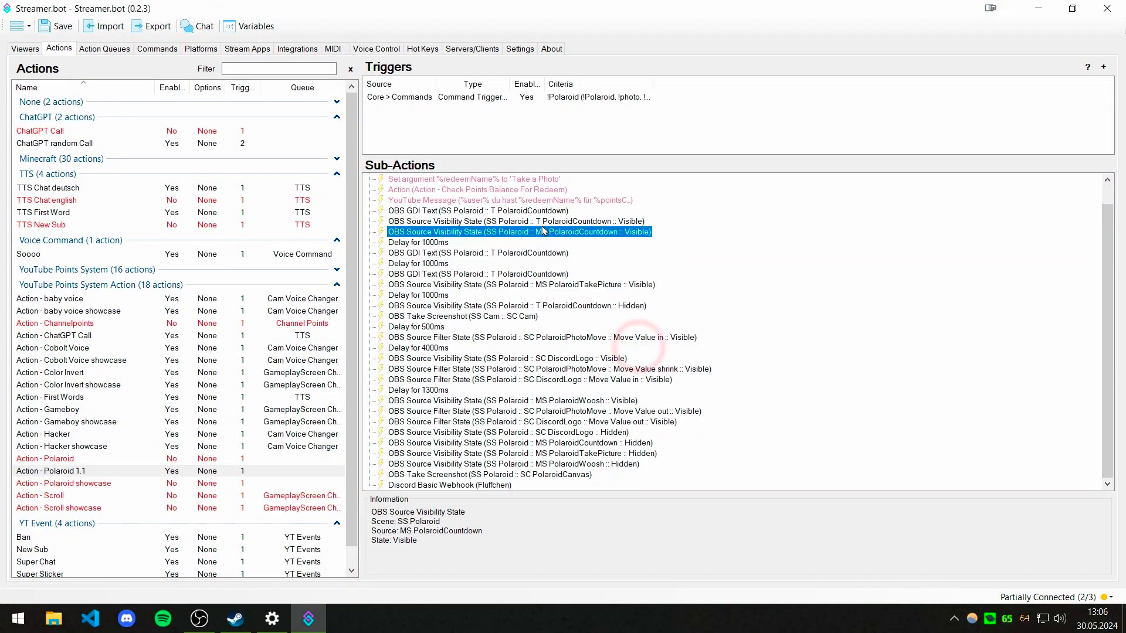
pyautogui.doubleClick(509, 234)
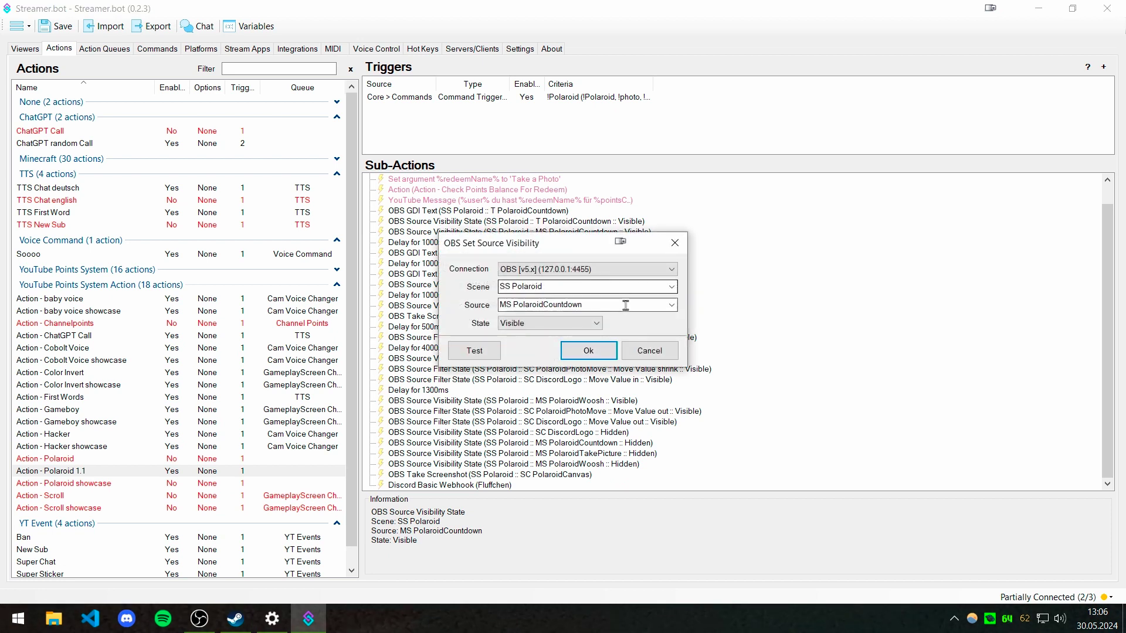
pyautogui.click(510, 307)
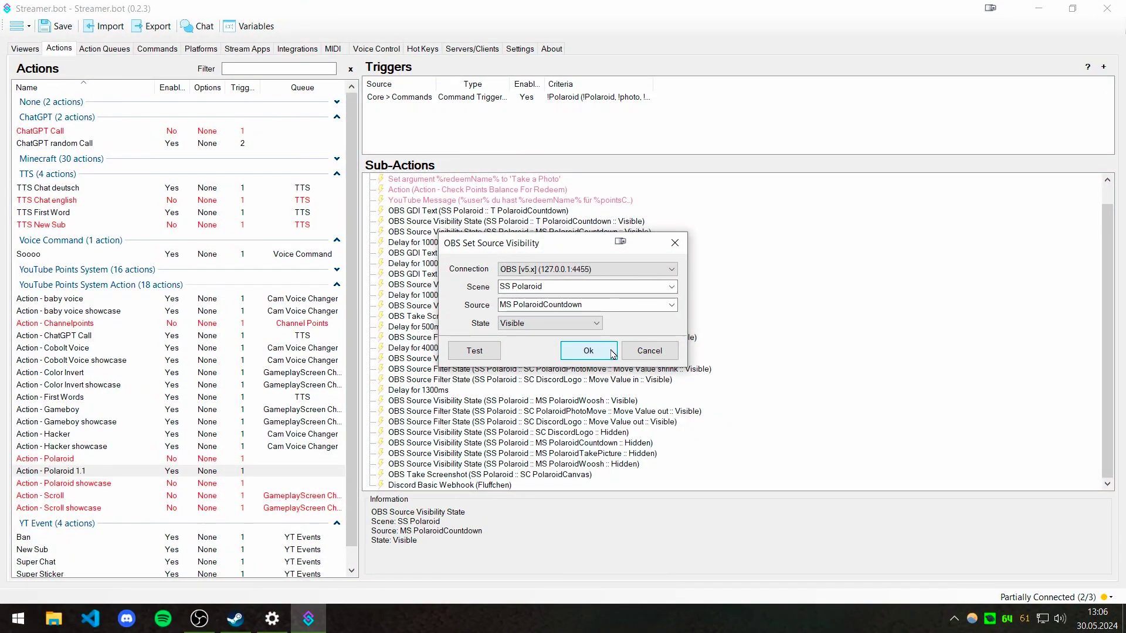
pyautogui.click(589, 350)
# Review the GDI Text countdown steps that set the text to 2 and then 1.
pyautogui.click(441, 243)
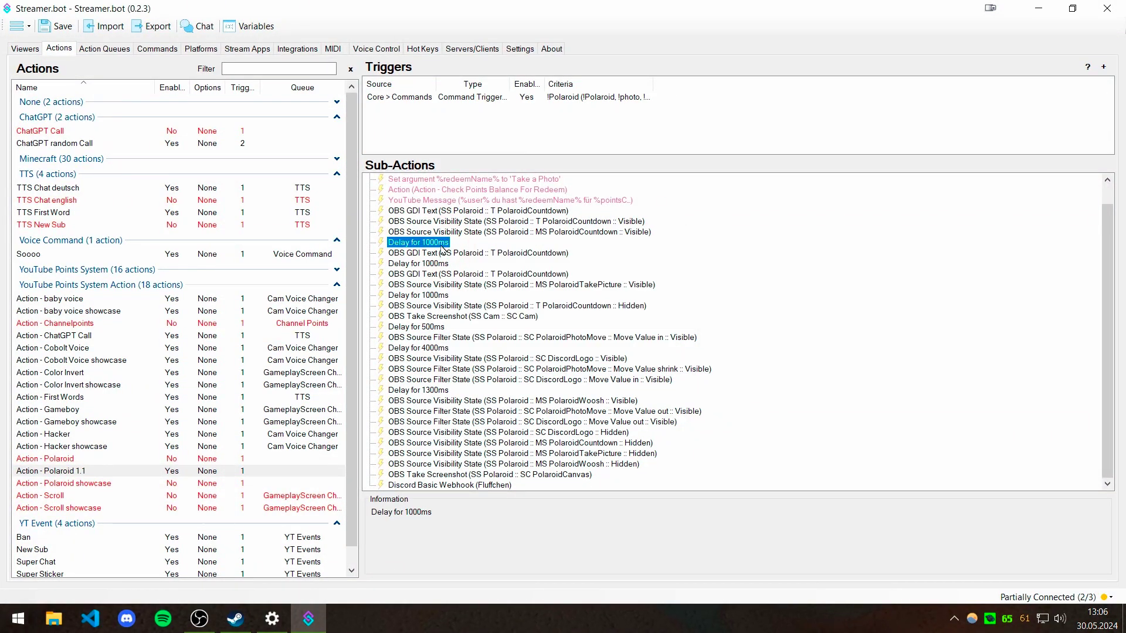
pyautogui.doubleClick(490, 256)
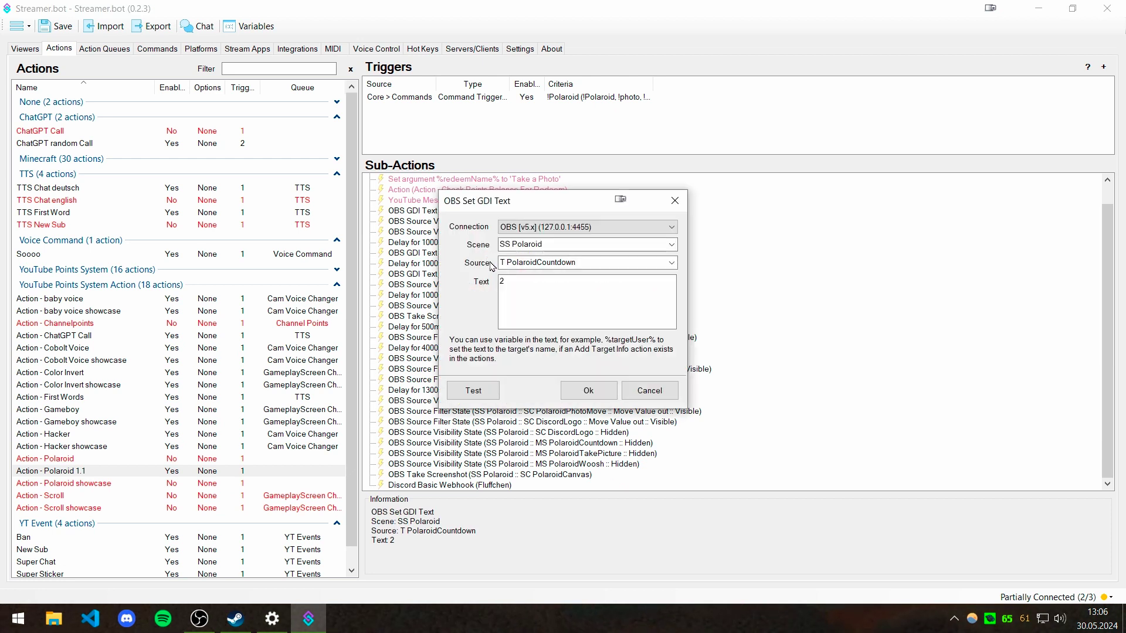
pyautogui.doubleClick(513, 284)
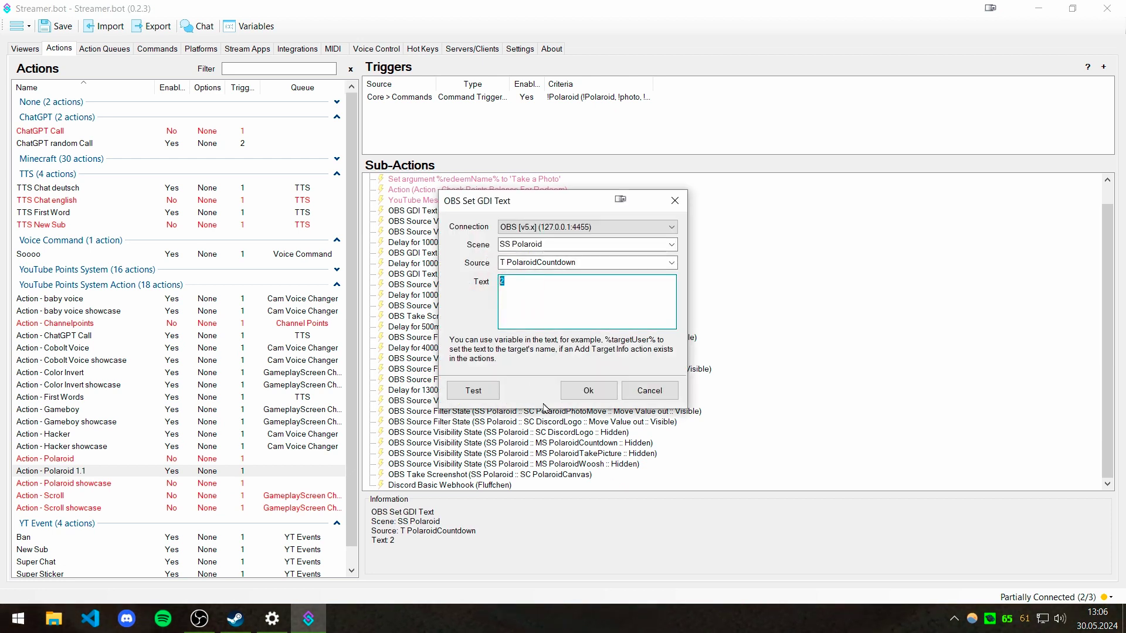
pyautogui.click(589, 391)
pyautogui.click(428, 264)
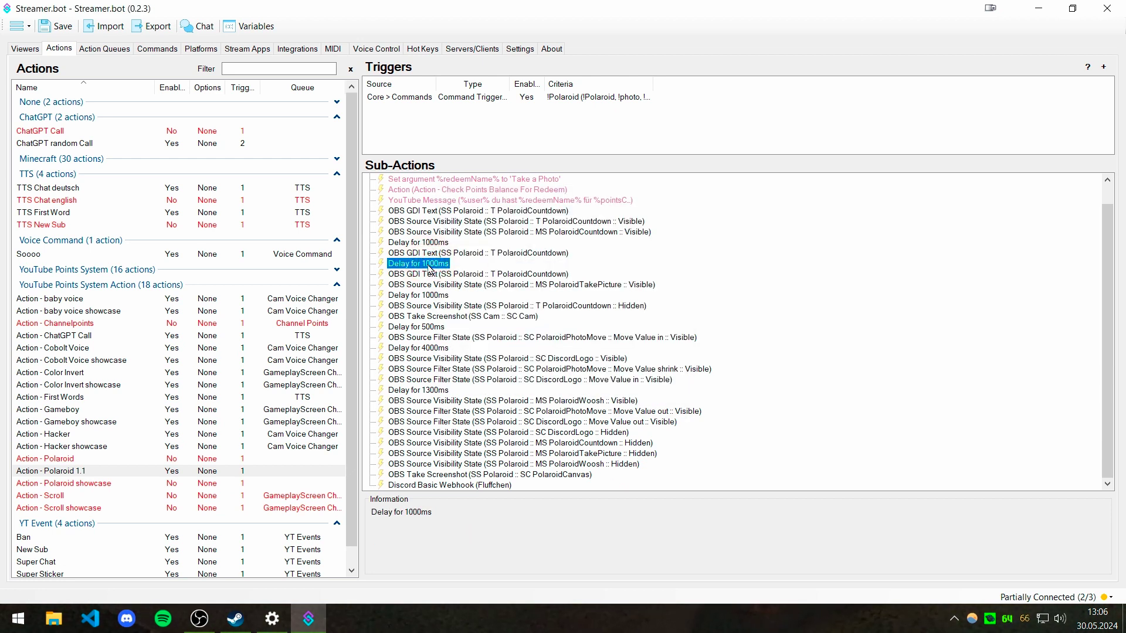
pyautogui.click(438, 275)
pyautogui.doubleClick(438, 274)
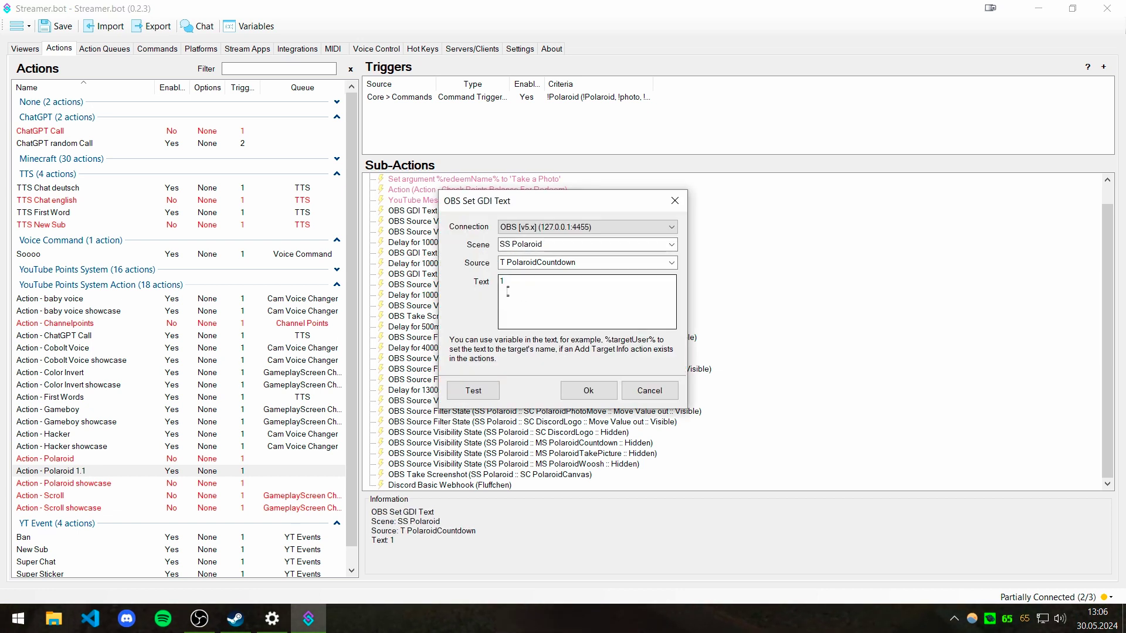
pyautogui.click(588, 390)
# Review the MS PolaroidTakePicture visibility step and select the step hiding T PolaroidCountdown.
pyautogui.click(467, 286)
pyautogui.doubleClick(467, 286)
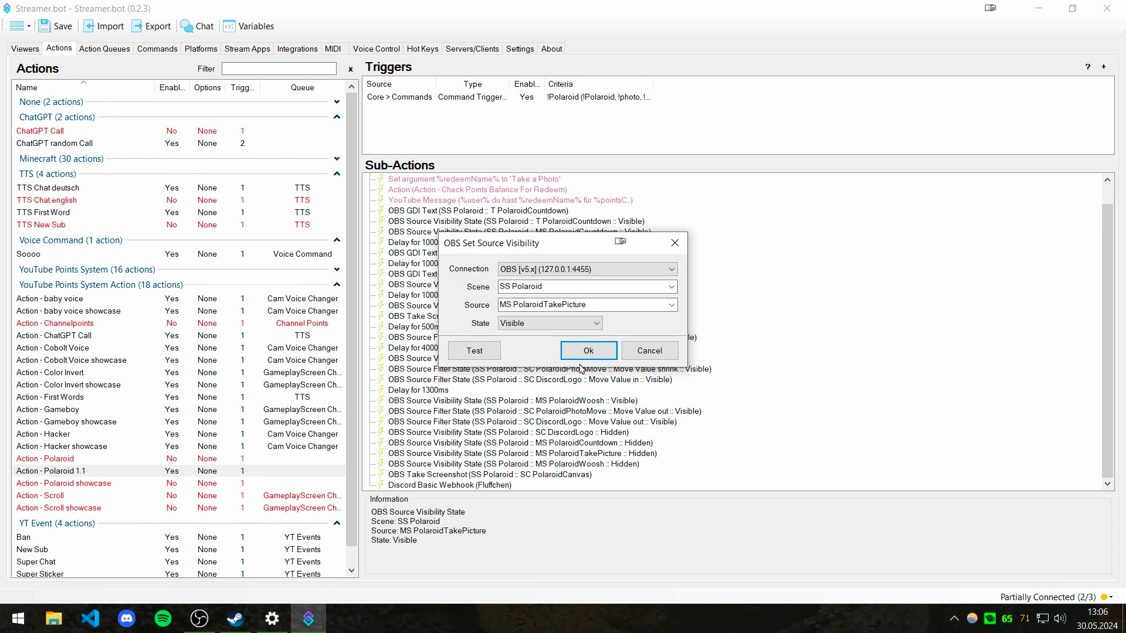
pyautogui.click(589, 351)
pyautogui.click(443, 296)
pyautogui.click(434, 309)
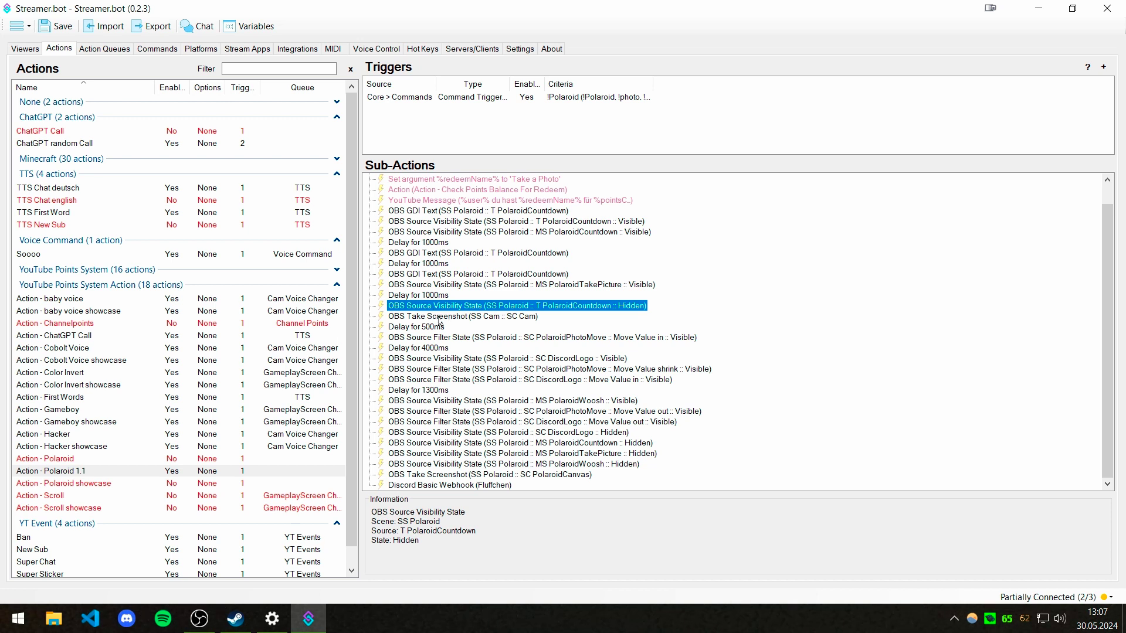
pyautogui.click(463, 317)
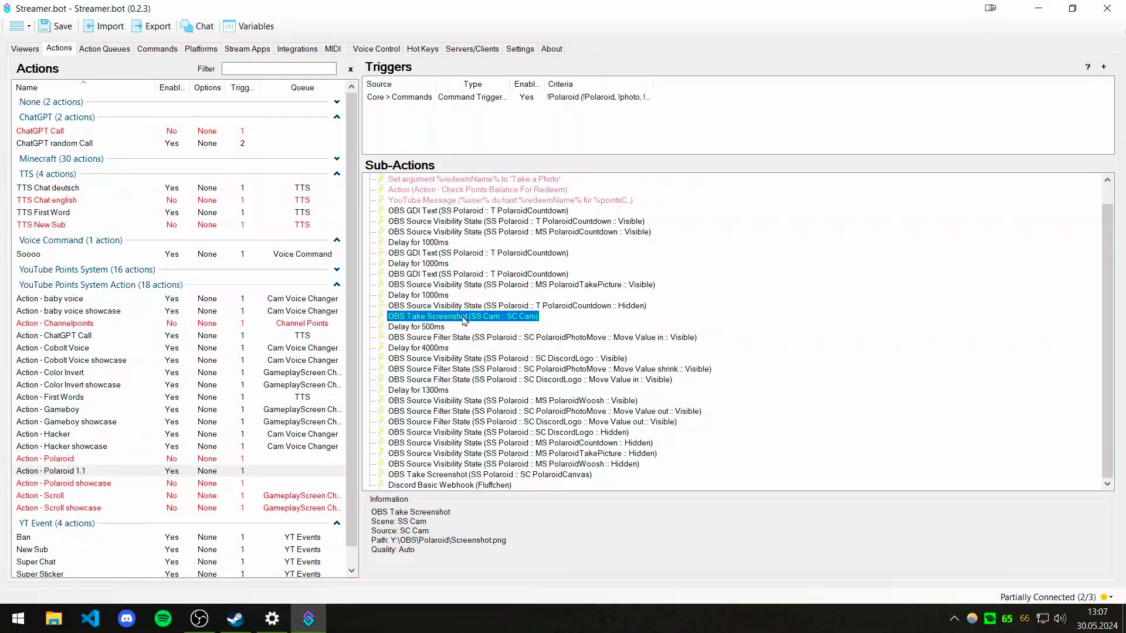
pyautogui.doubleClick(463, 320)
pyautogui.click(596, 392)
pyautogui.rightClick(790, 306)
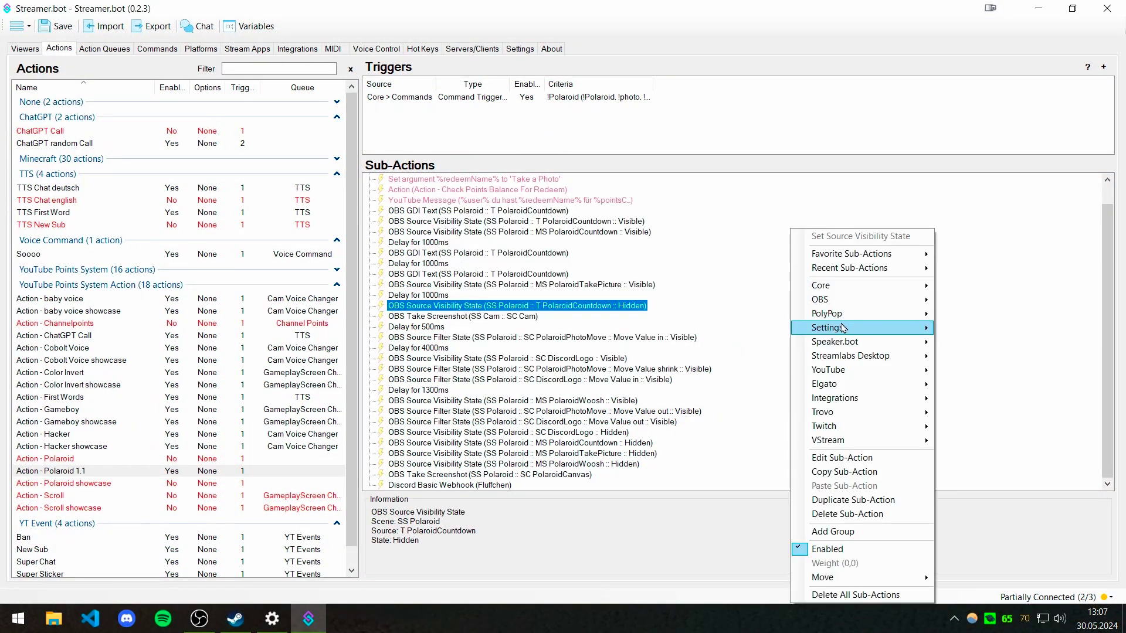
pyautogui.moveTo(890, 305)
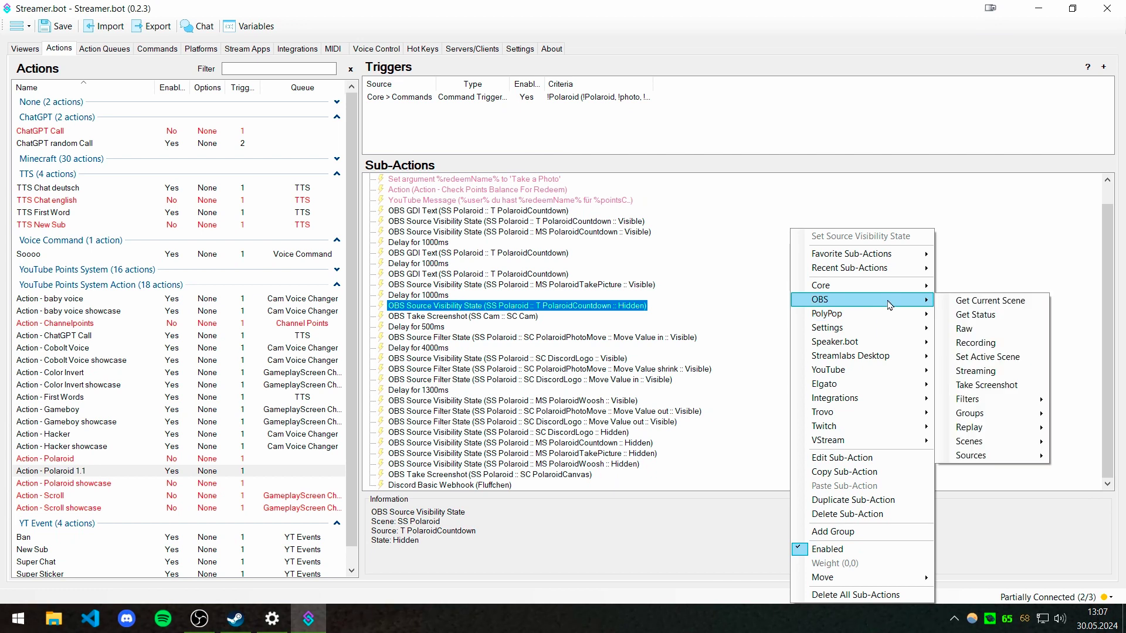
pyautogui.click(1029, 390)
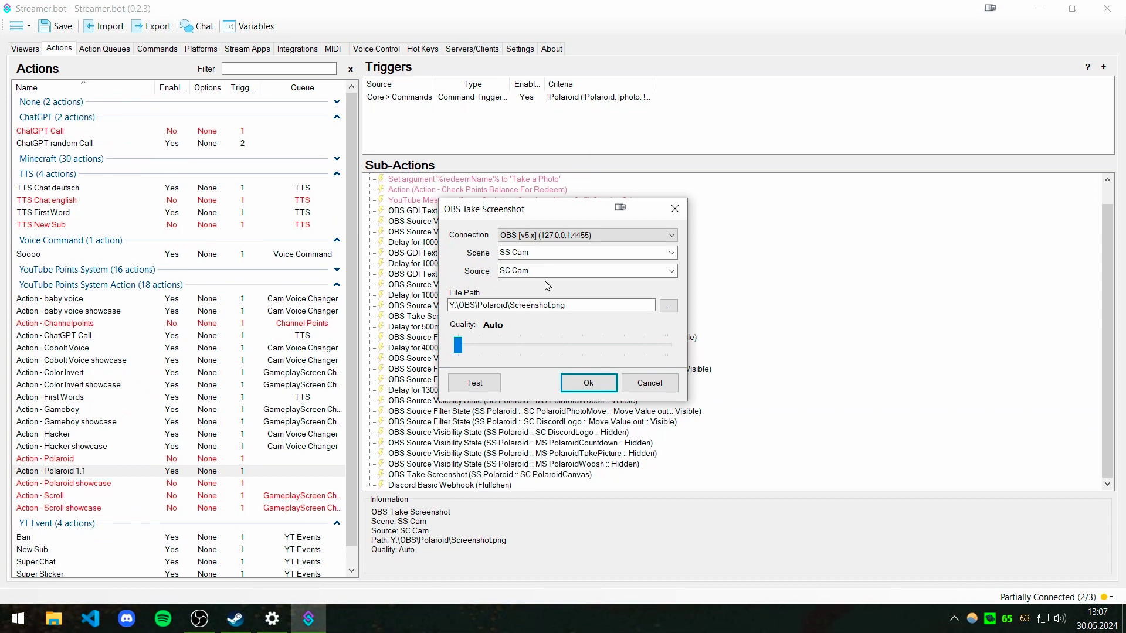
pyautogui.moveTo(523, 216); pyautogui.dragTo(806, 221)
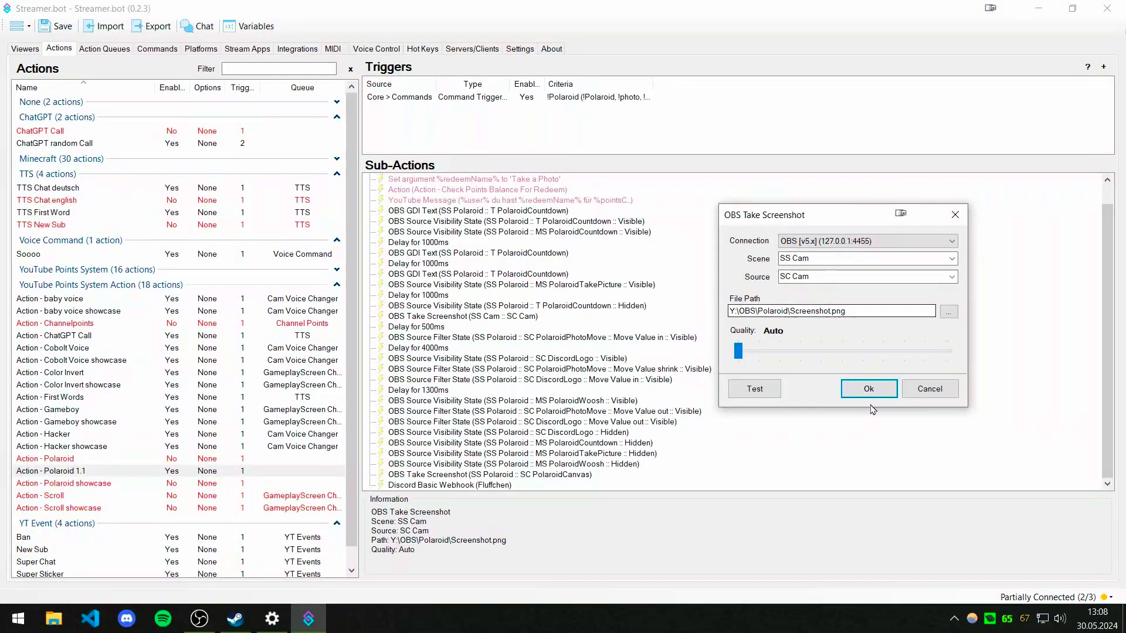
pyautogui.click(929, 390)
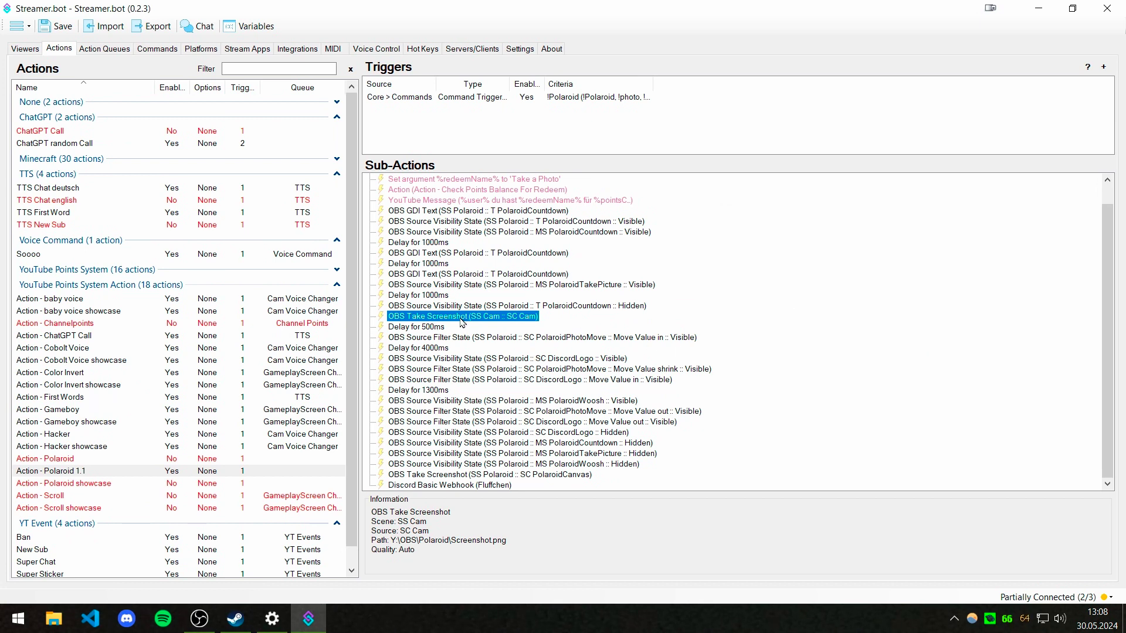
pyautogui.doubleClick(507, 318)
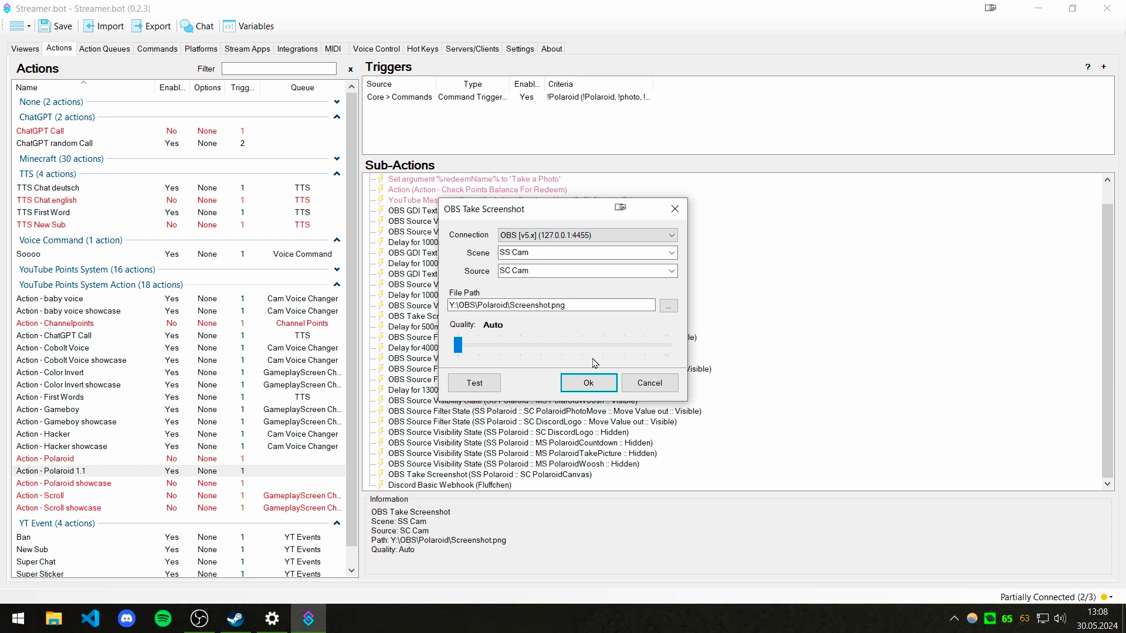
pyautogui.click(588, 383)
pyautogui.click(421, 330)
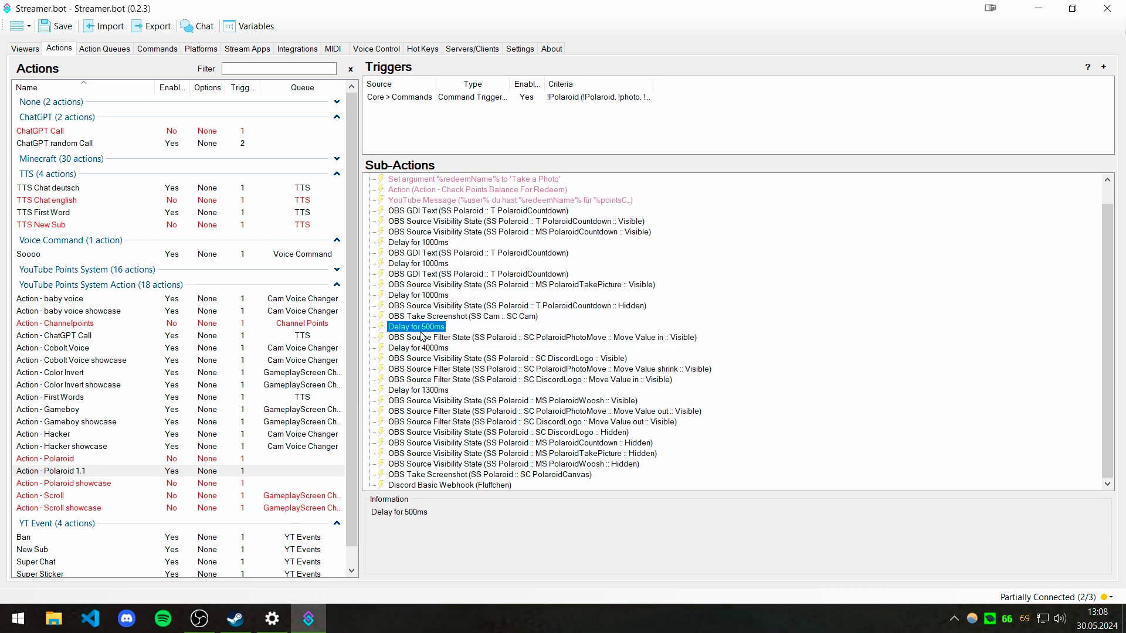